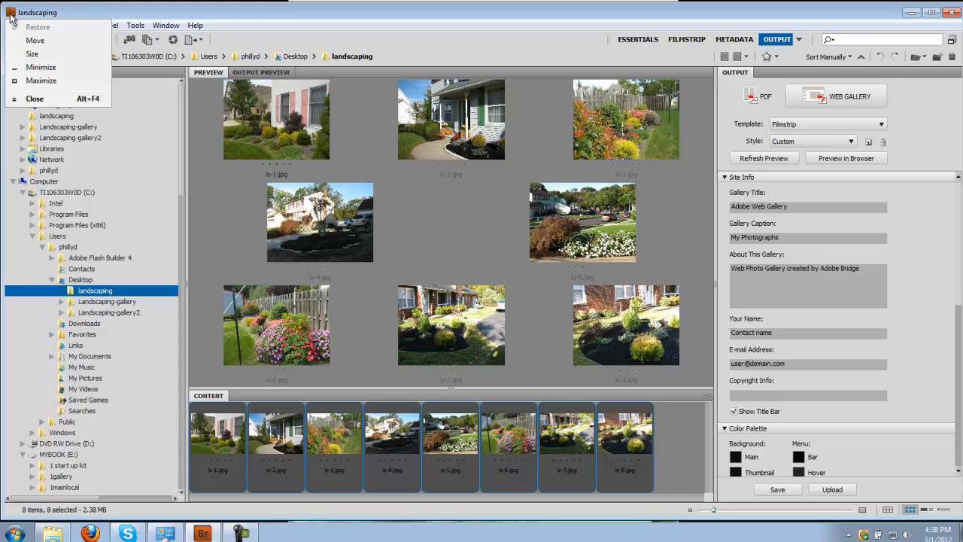
Close Adobe Bridge and relaunch it from the Start menu.
left_click(208, 172)
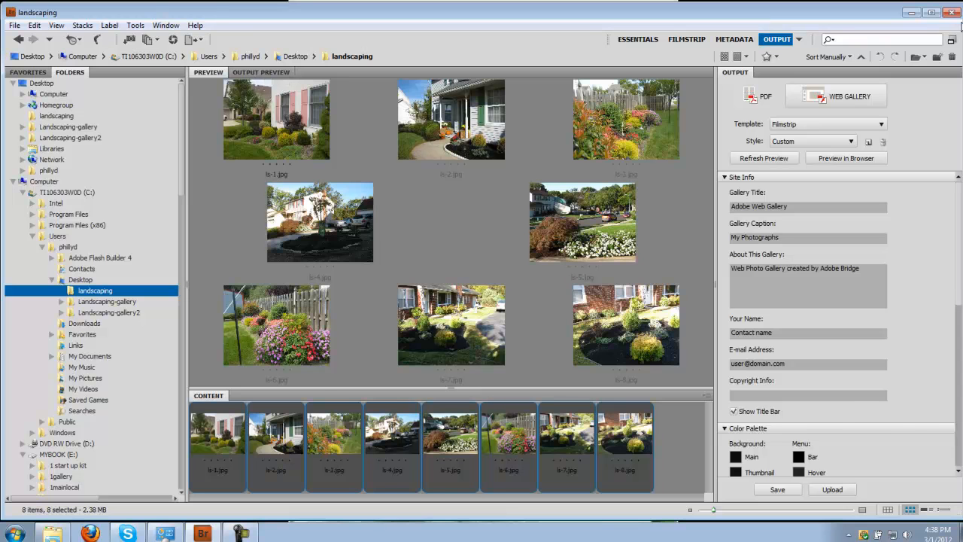
left_click(953, 13)
left_click(15, 533)
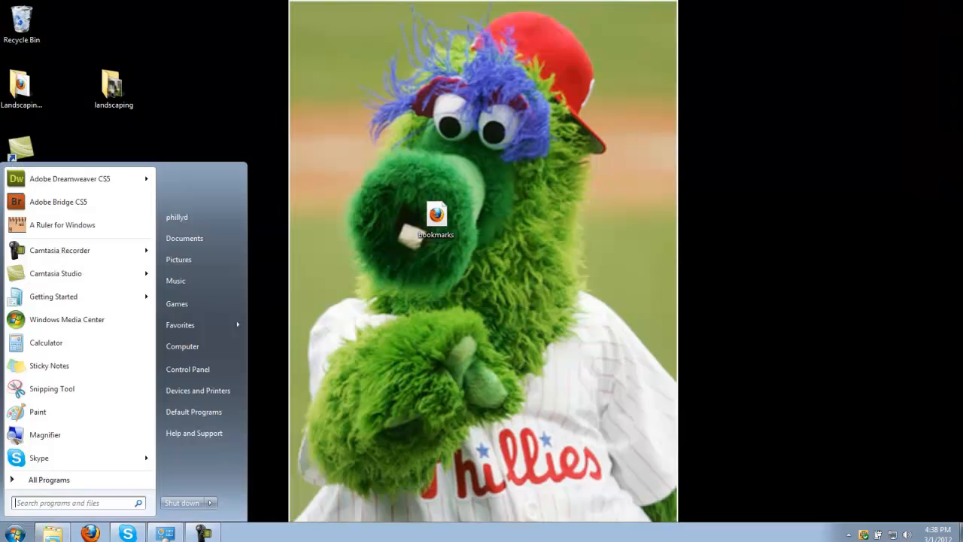
left_click(51, 210)
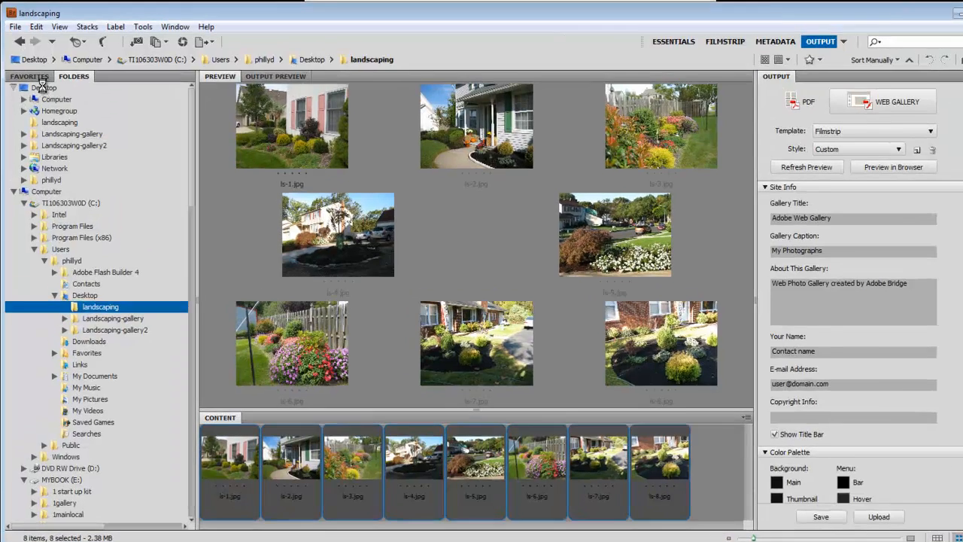
Open the landscaping folder on the Desktop and preview its photos one at a time.
left_click(43, 87)
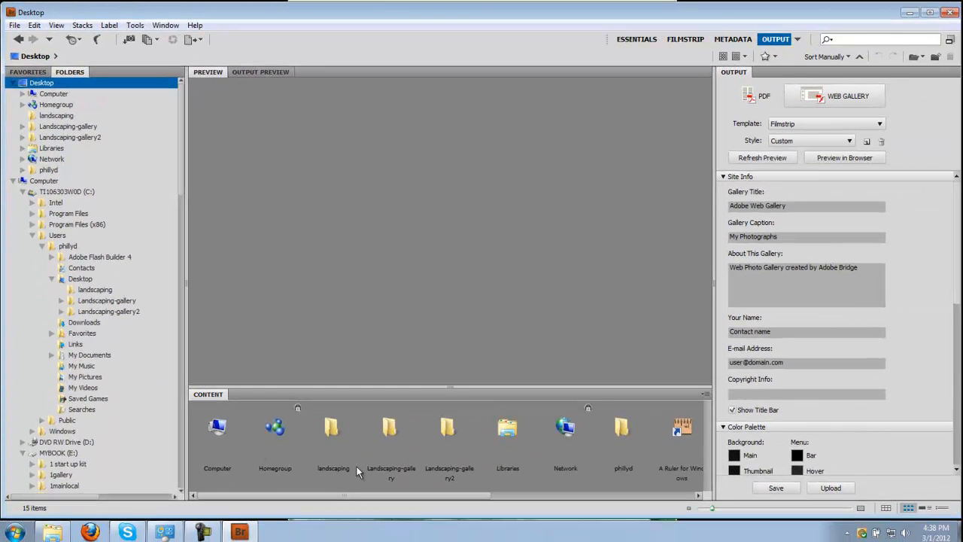
double_click(340, 445)
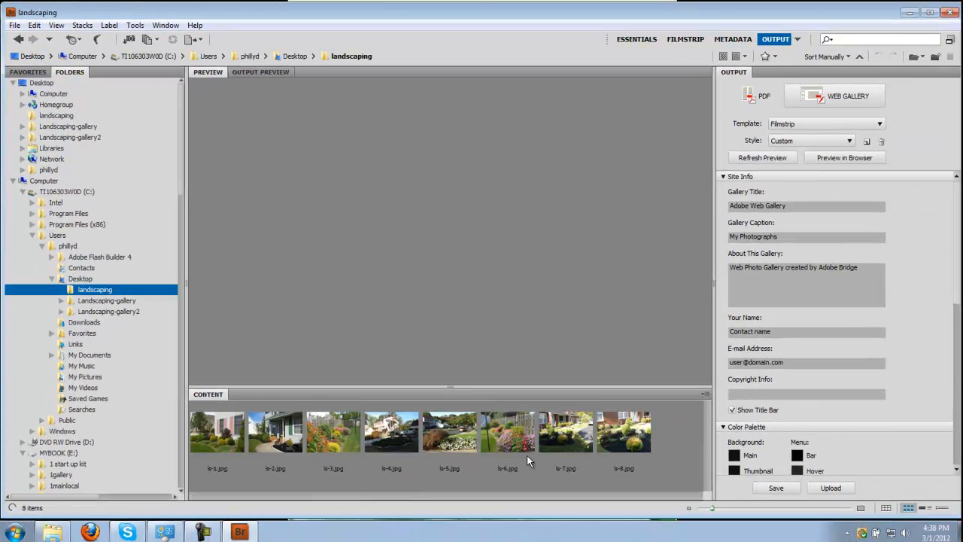
left_click(626, 443)
left_click(579, 444)
left_click(516, 444)
left_click(467, 442)
left_click(391, 436)
left_click(314, 435)
left_click(268, 437)
left_click(233, 435)
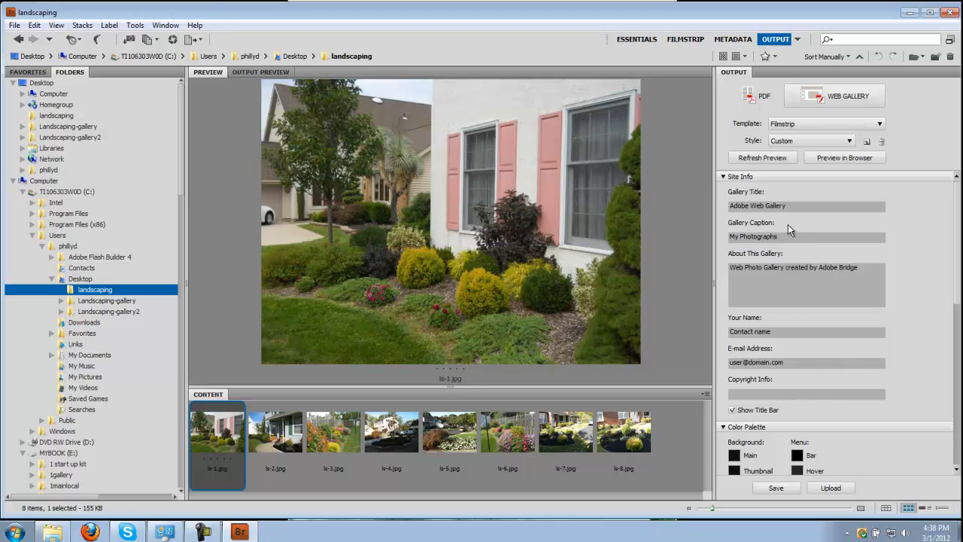
Select all eight landscaping photos for the gallery.
left_click(646, 455)
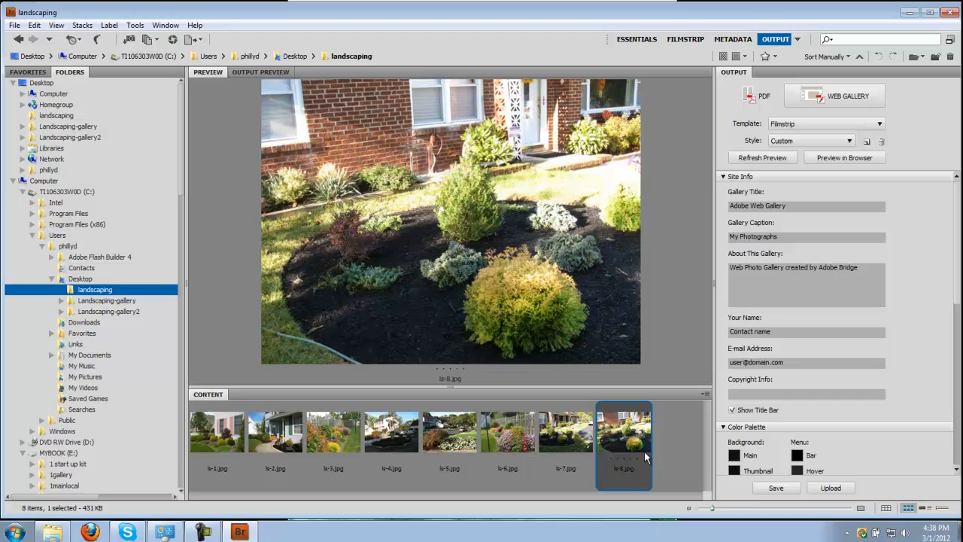
left_click(212, 435, "ctrl")
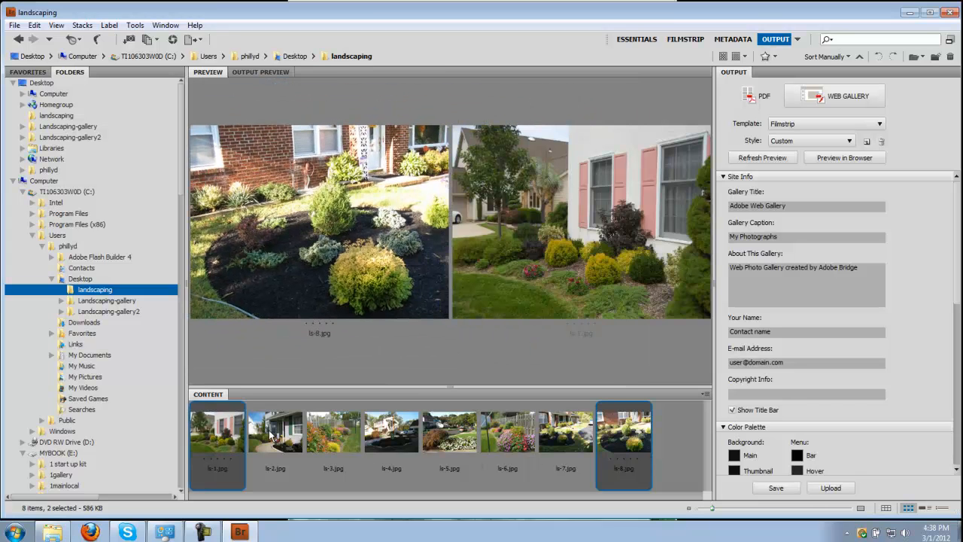
left_click(295, 439, "ctrl")
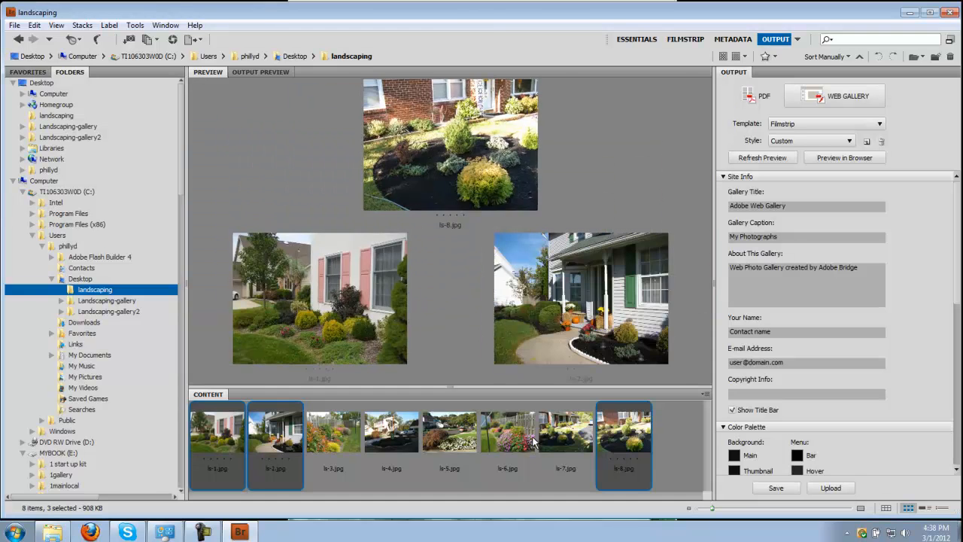
left_click(585, 441, "shift")
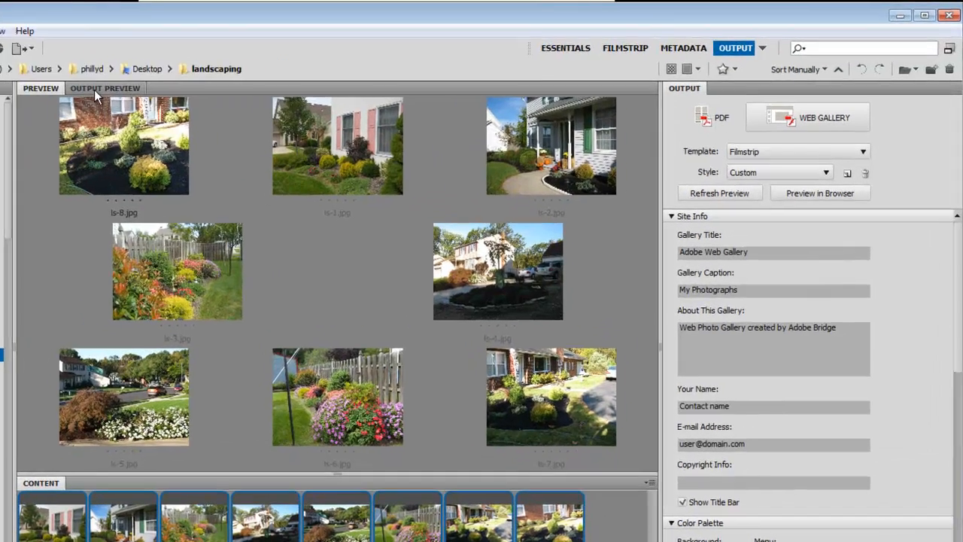
Show the output preview of the web gallery and refresh it.
left_click(251, 73)
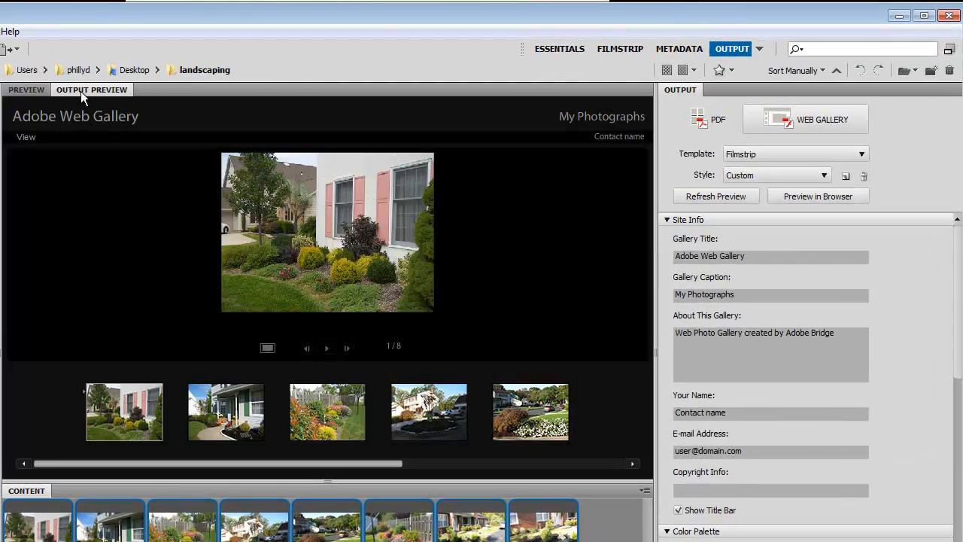
left_click(694, 198)
Switch through the Essentials, Filmstrip and Metadata workspaces, then return to Output.
left_click(571, 46)
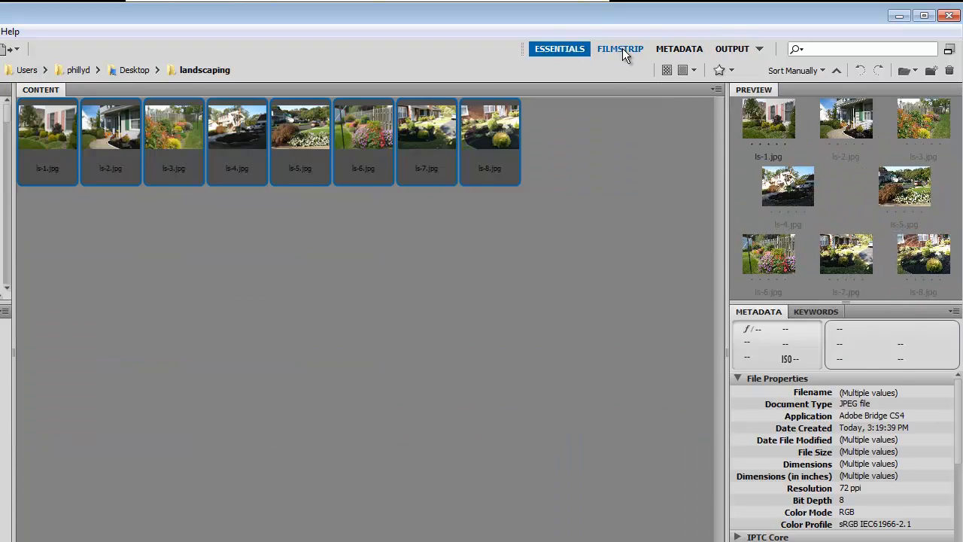
left_click(621, 48)
left_click(674, 47)
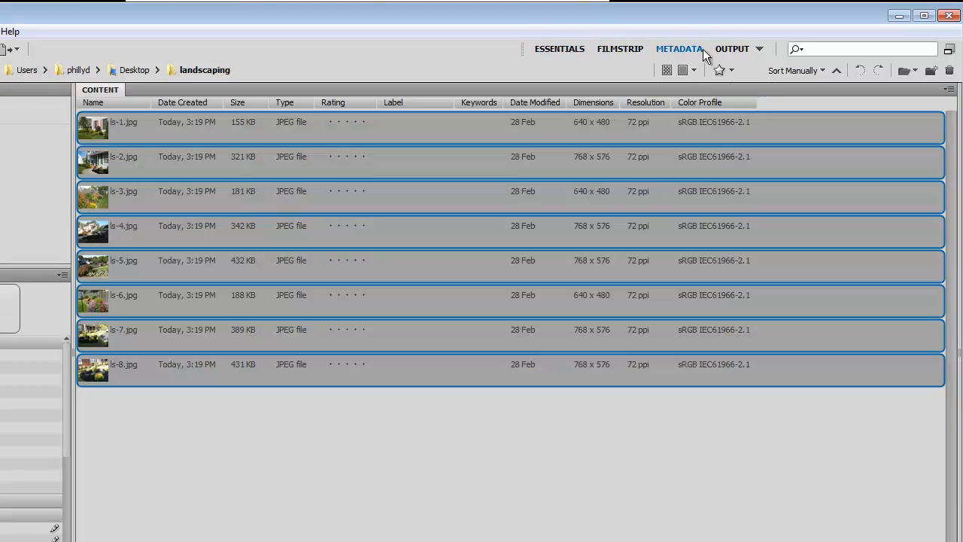
left_click(731, 48)
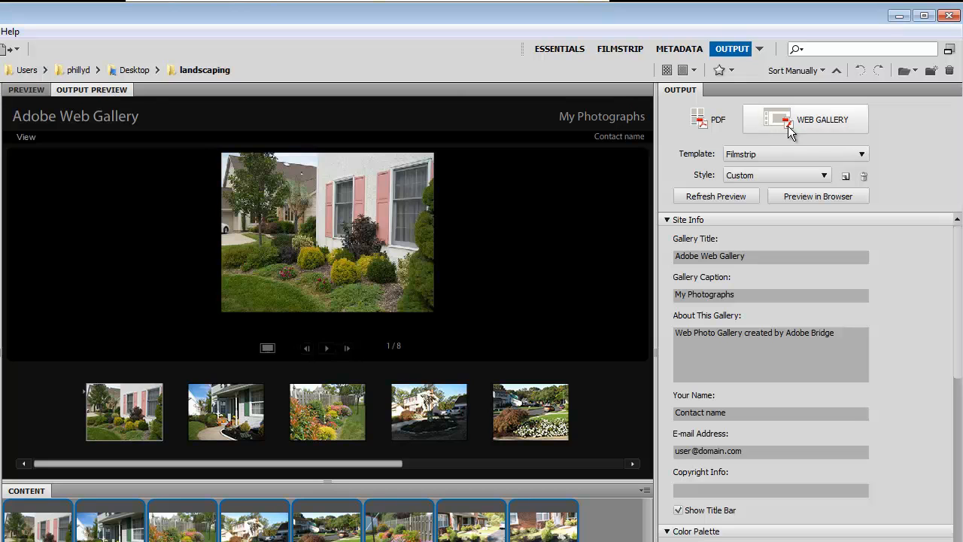
Browse the web gallery templates and set the template to Filmstrip.
left_click(832, 152)
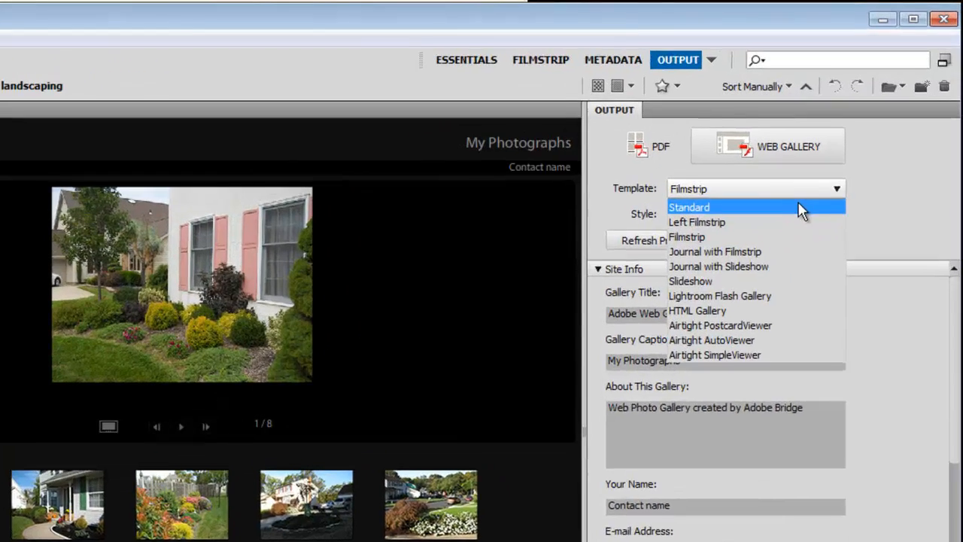
left_click(832, 171)
left_click(829, 154)
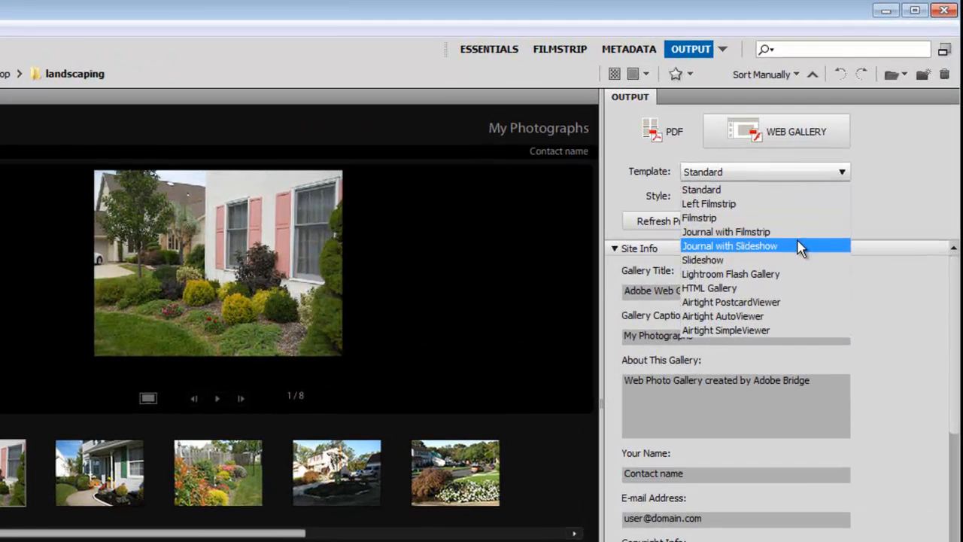
left_click(797, 218)
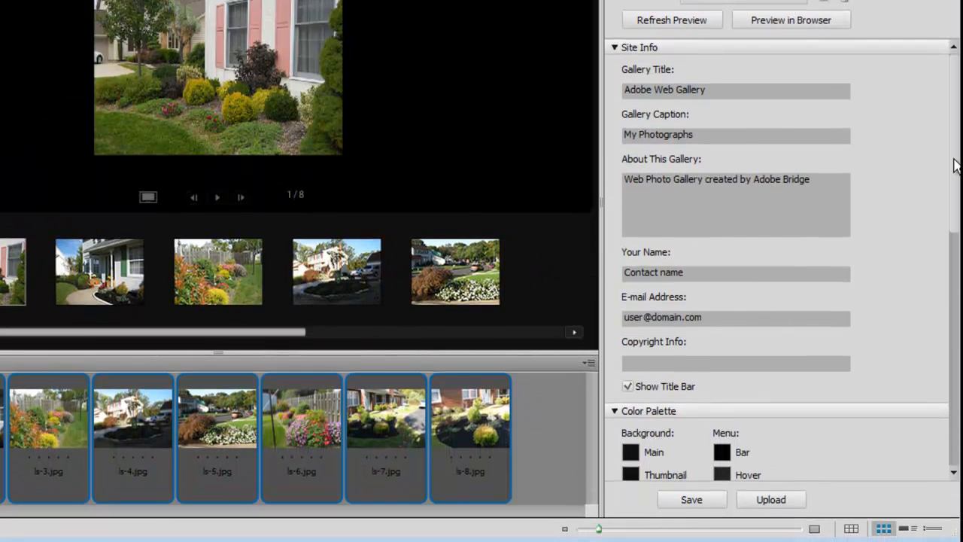
Set the Gallery Title to Landscaping.
left_click(733, 98)
left_click_drag(658, 130, 474, 113)
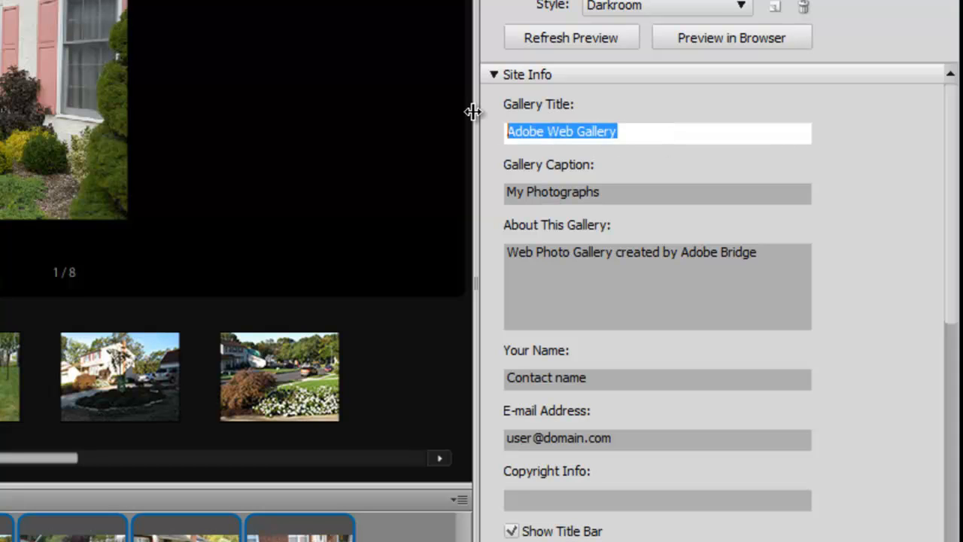
type("Lad")
key("BackSpace")
type("ndscaping")
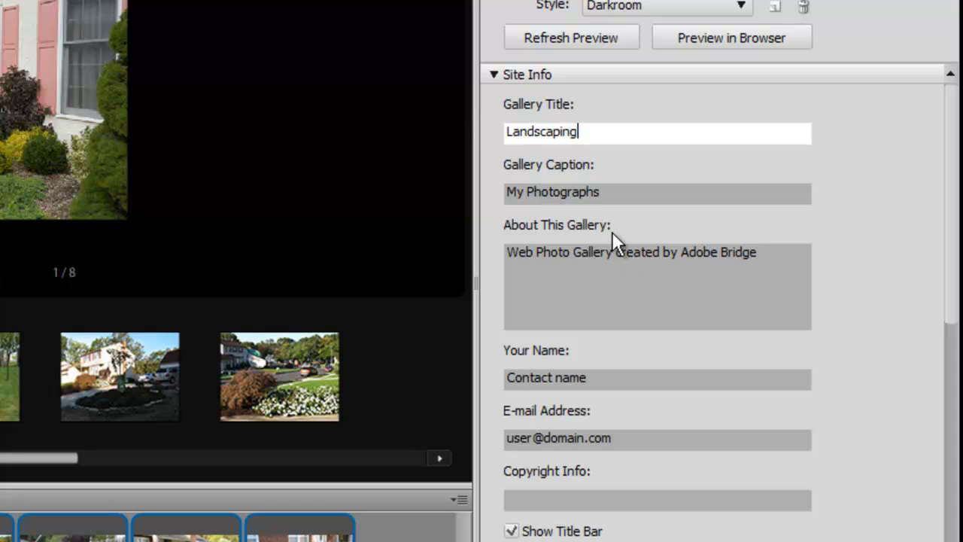
Clear the Gallery Caption and About This Gallery text.
left_click(612, 194)
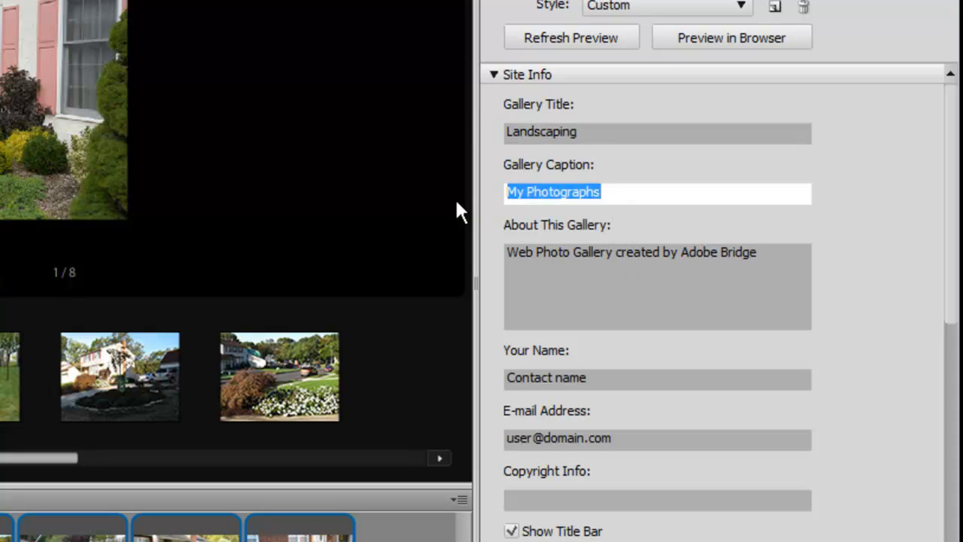
key("BackSpace")
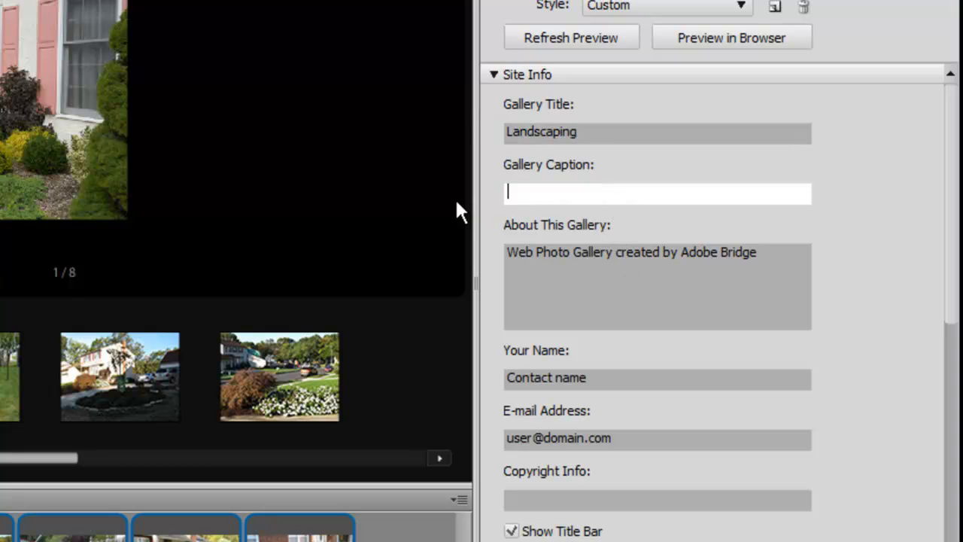
left_click(762, 254)
key("ctrl+a")
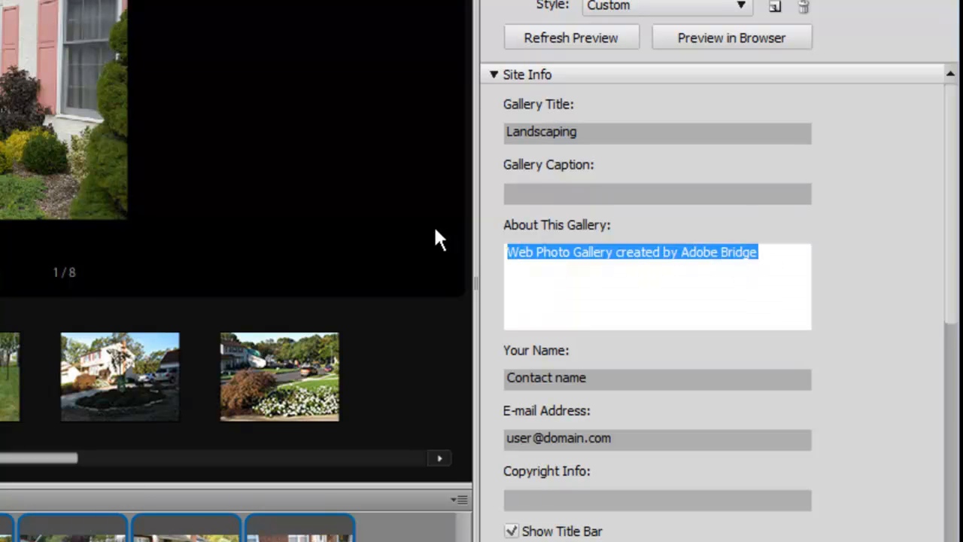
key("BackSpace")
Clear the Your Name and E-mail Address fields.
left_click(623, 380)
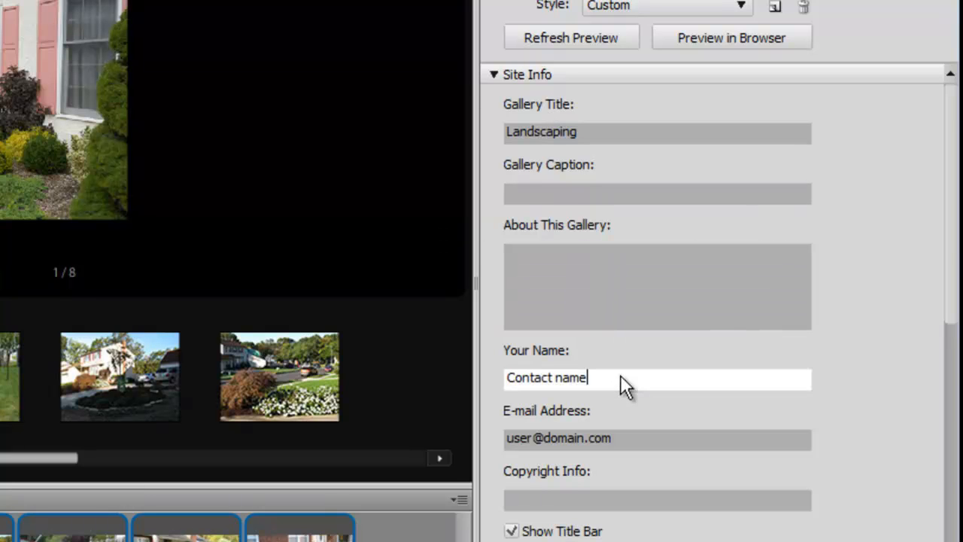
key("ctrl+a")
key("BackSpace")
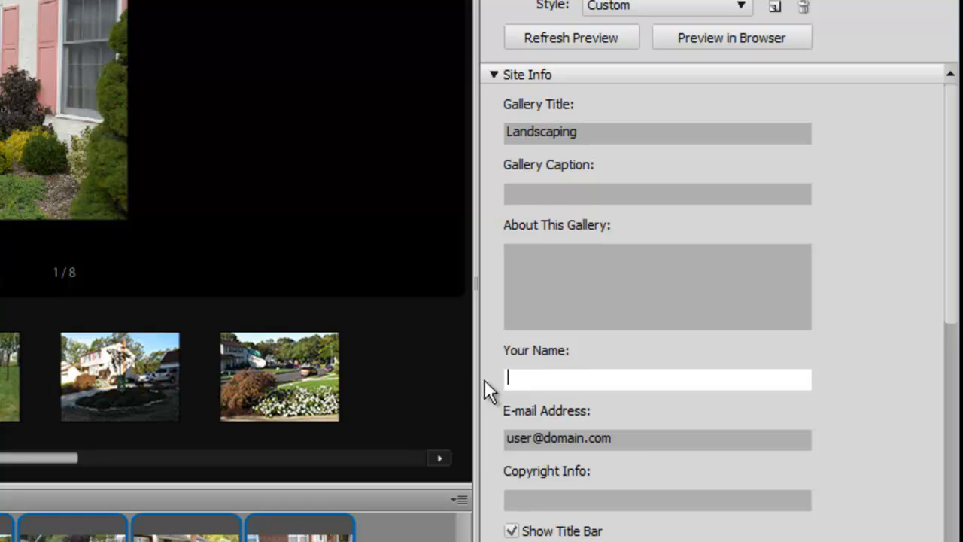
left_click(636, 437)
left_click_drag(636, 437, 543, 450)
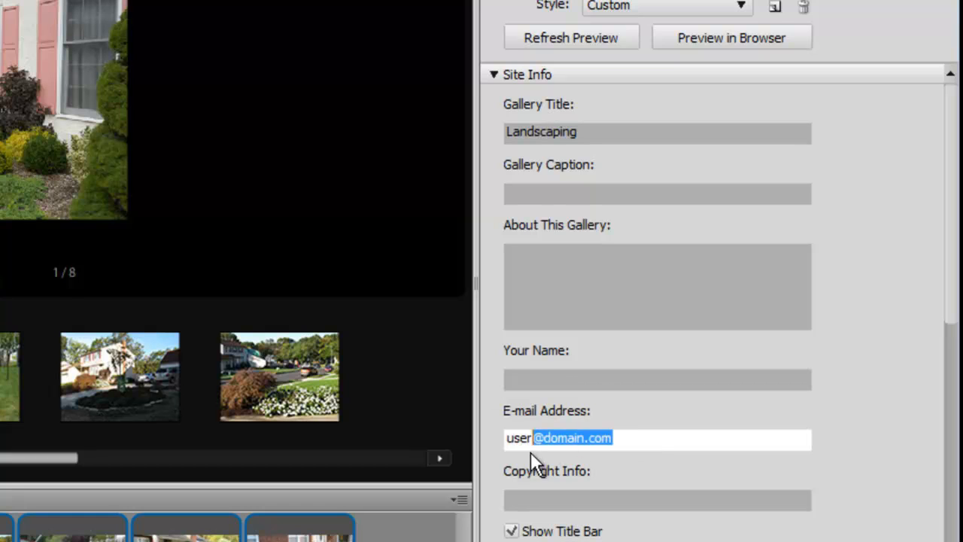
key("BackSpace")
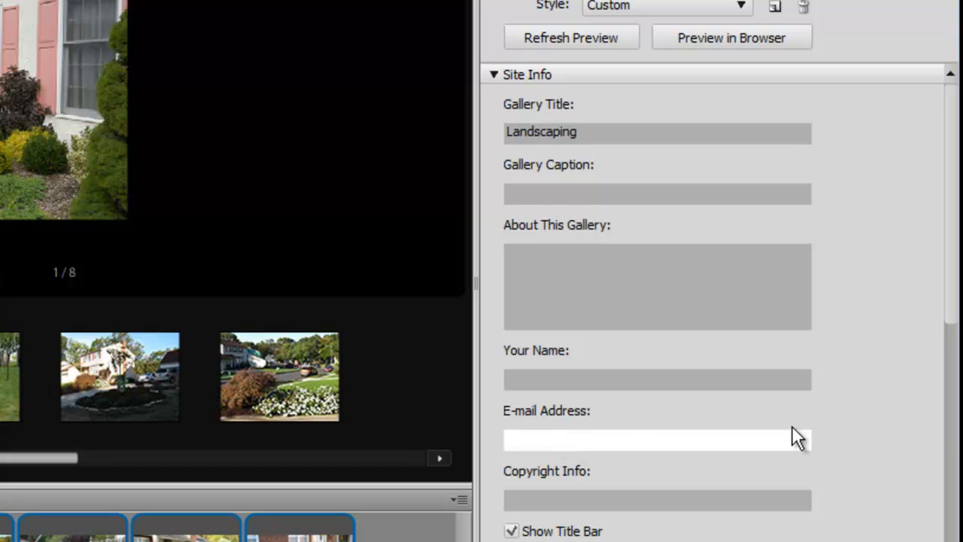
Scroll through the gallery settings down to the Appearance options.
scroll(953, 249, "down", 5)
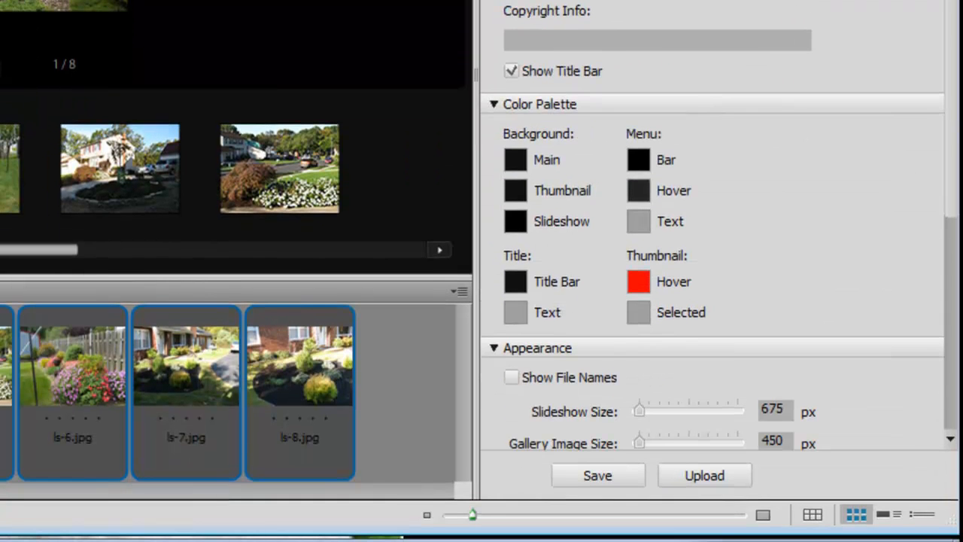
left_click(546, 40)
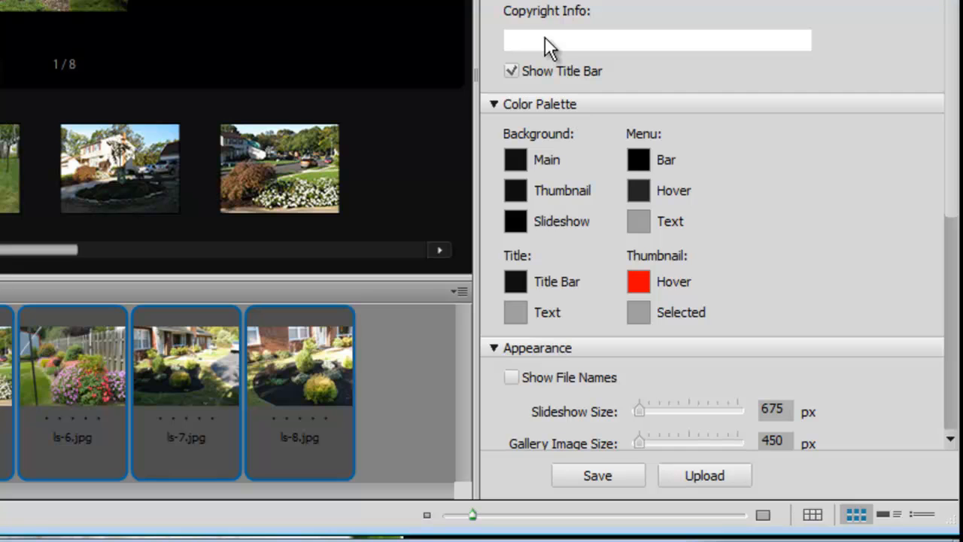
left_click(515, 70)
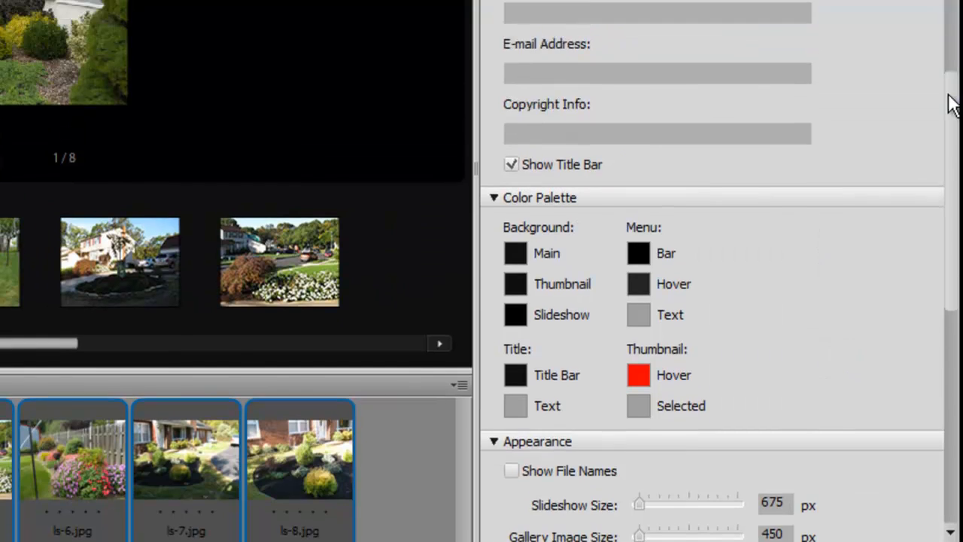
left_click_drag(952, 326, 953, 232)
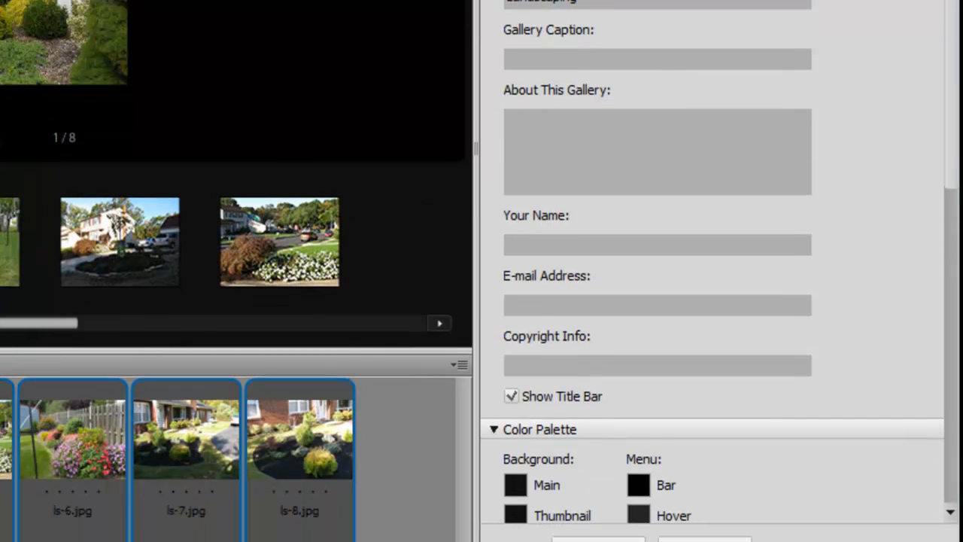
left_click_drag(953, 3, 959, 169)
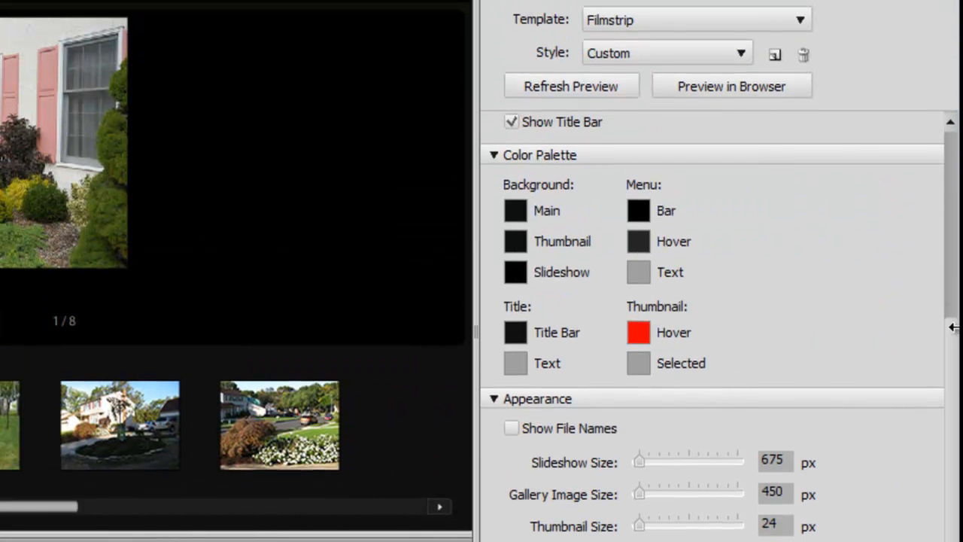
scroll(956, 349, "down", 3)
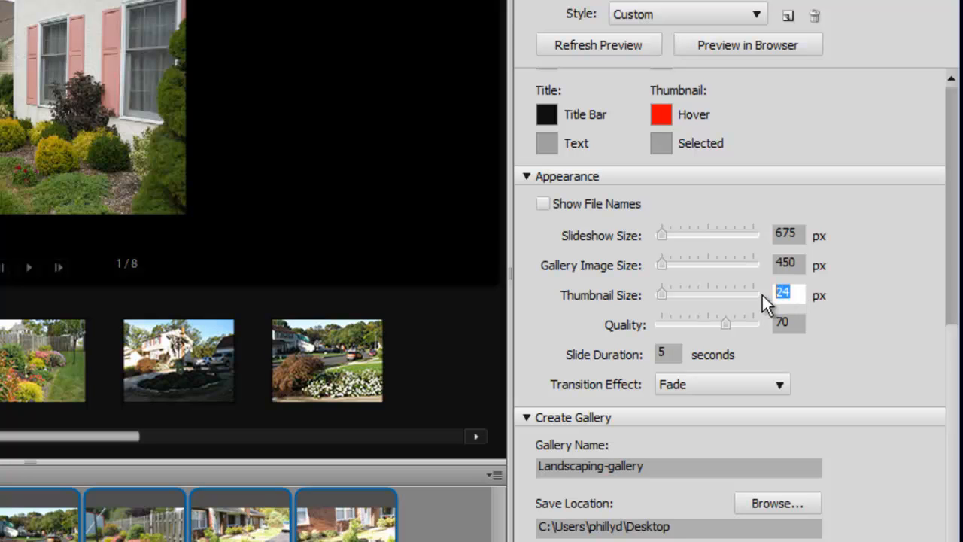
left_click(16, 375)
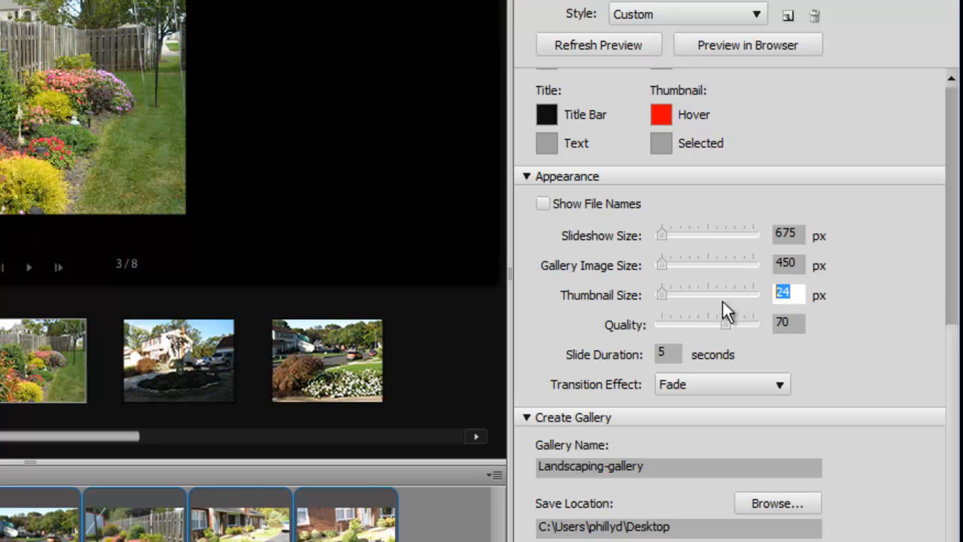
Set the Thumbnail Size to 100 px and refresh the gallery preview.
type("50")
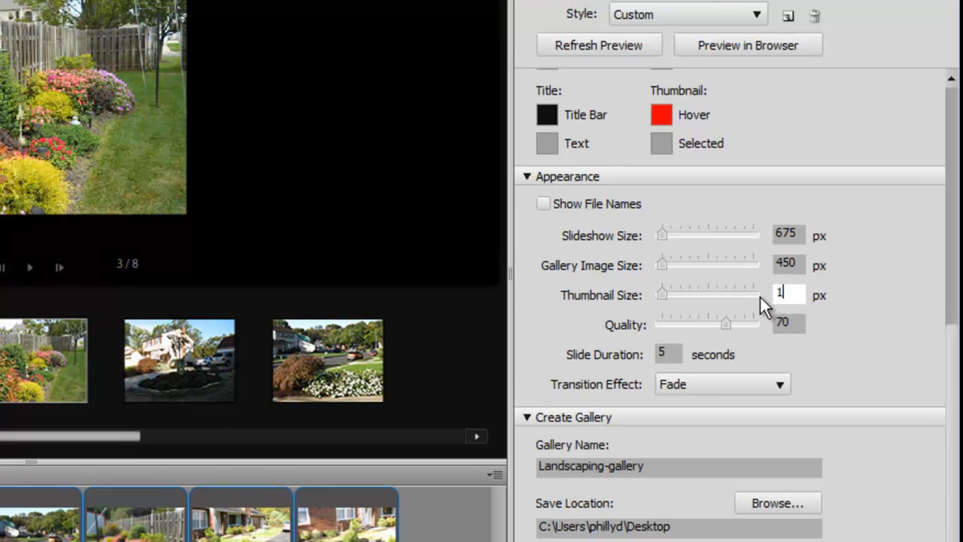
type("100")
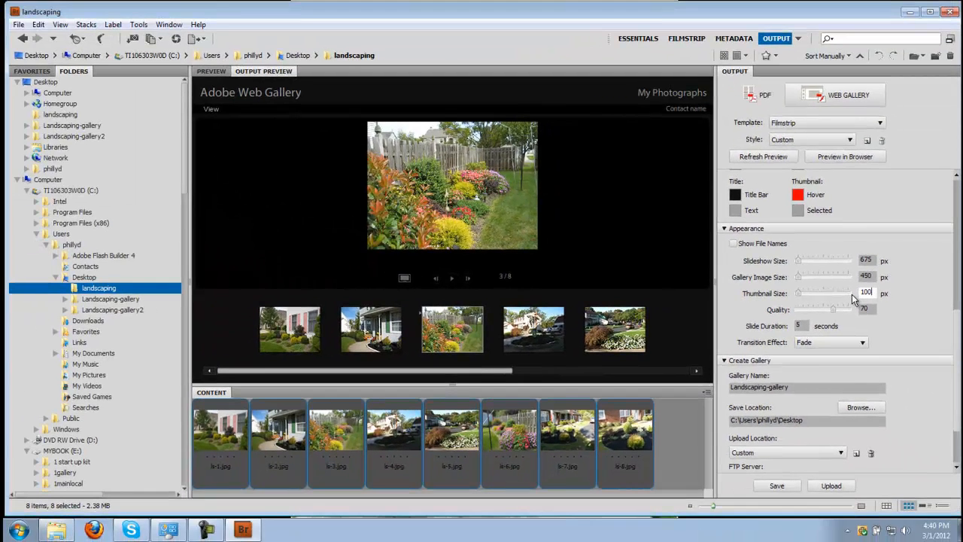
left_click(768, 158)
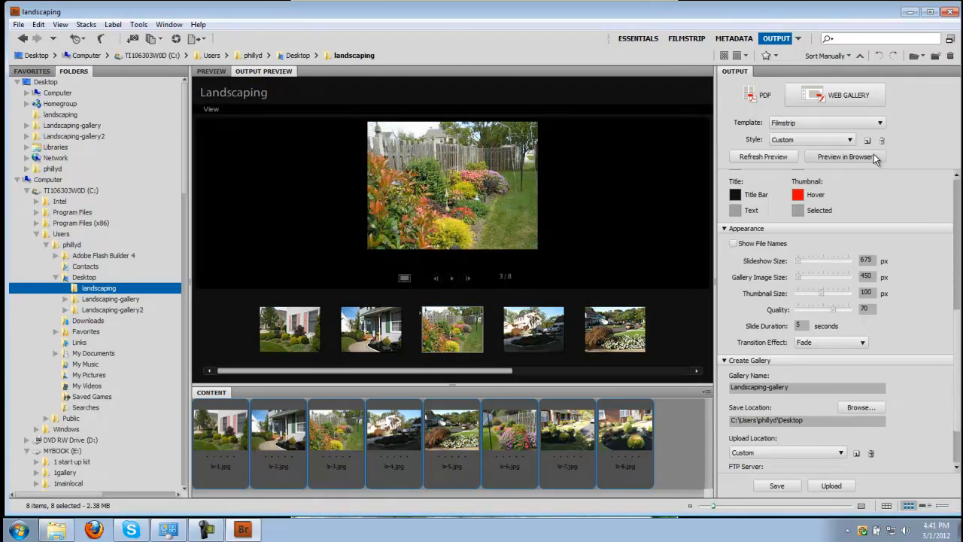
Preview the gallery in the web browser, view another thumbnail's image, and close the browser.
left_click(874, 155)
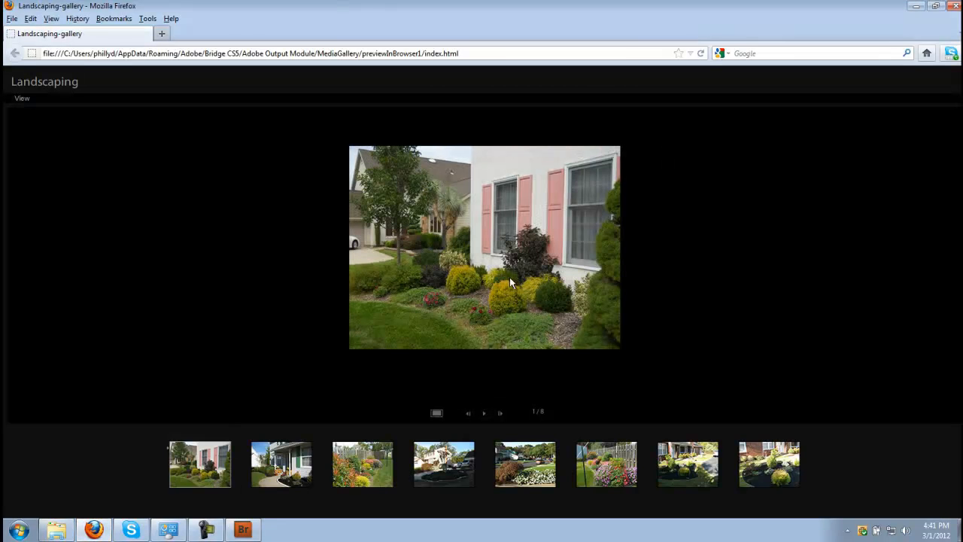
left_click(441, 473)
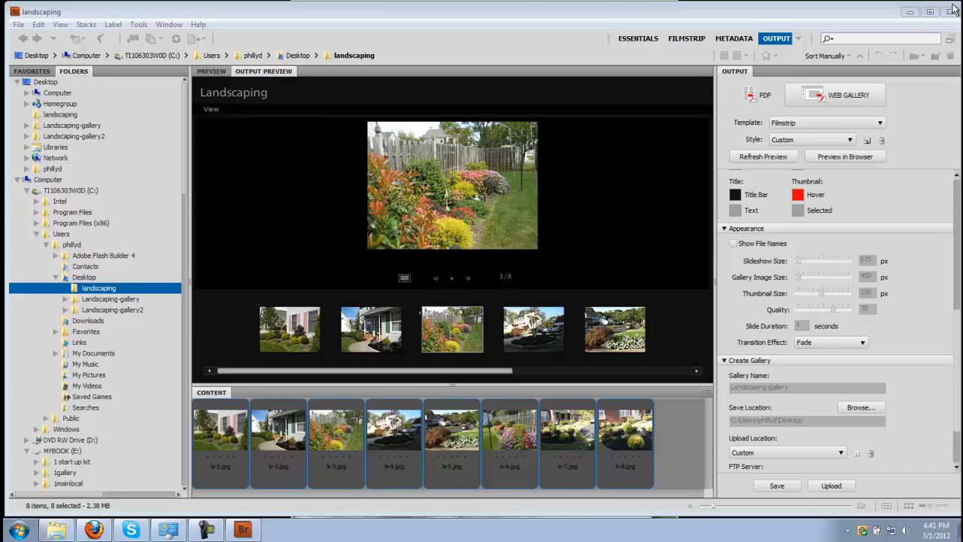
left_click(954, 6)
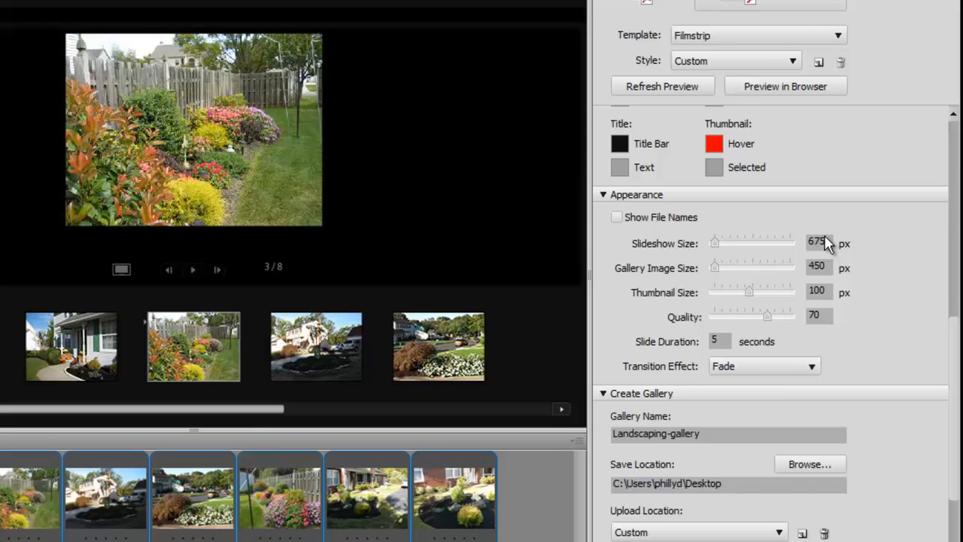
Browse for the gallery's save location and choose the Desktop folder.
left_click(850, 311)
left_click(812, 242)
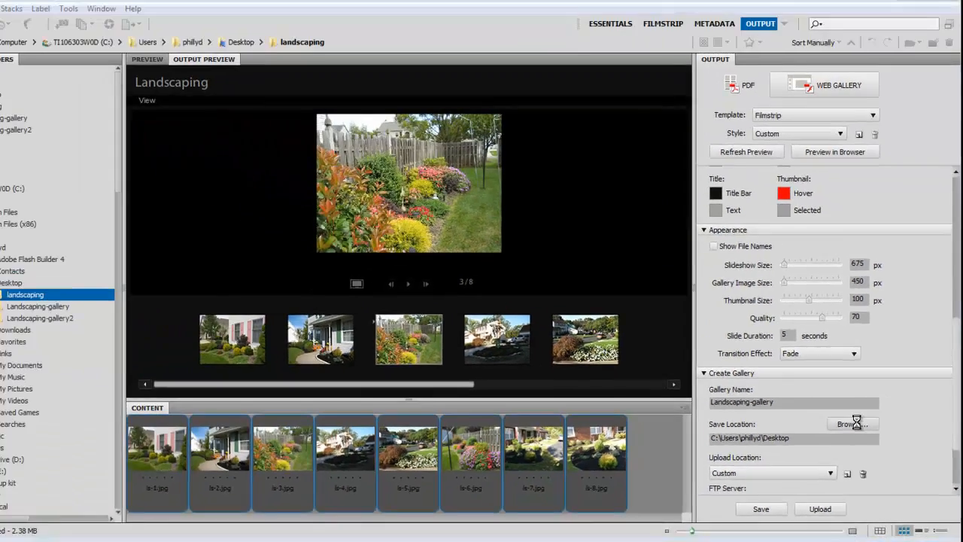
left_click(821, 385)
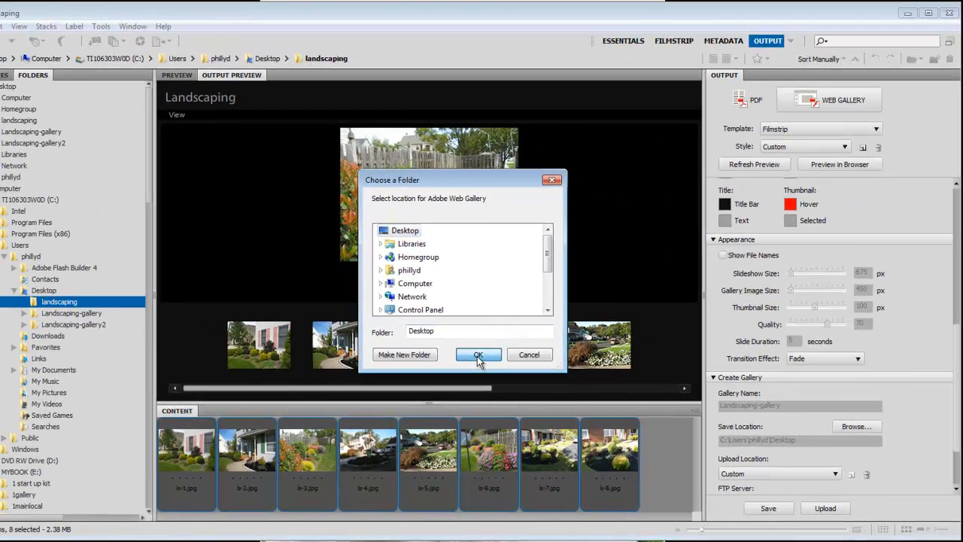
left_click(550, 469)
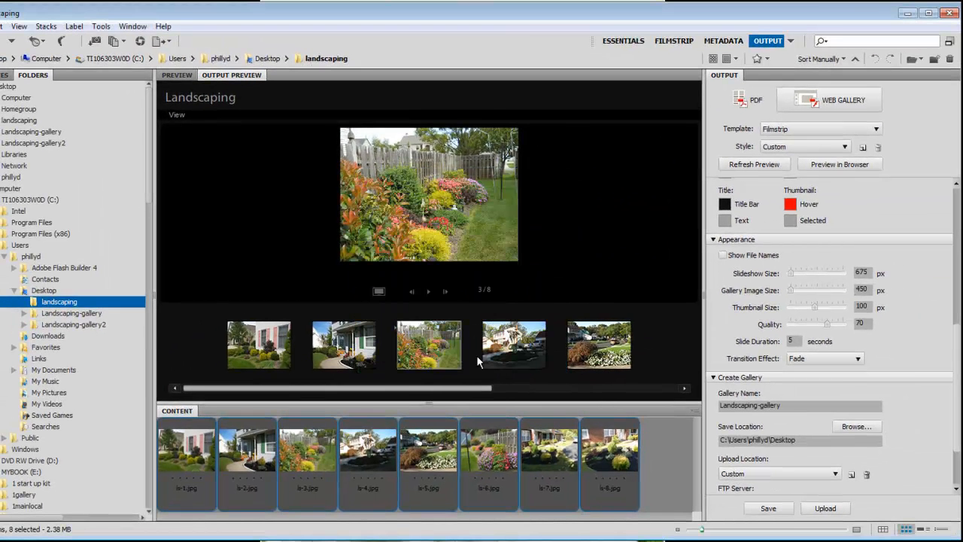
Examine the upload settings: the FTP Server, User Name, Password and Folder fields.
scroll(956, 326, "up", 5)
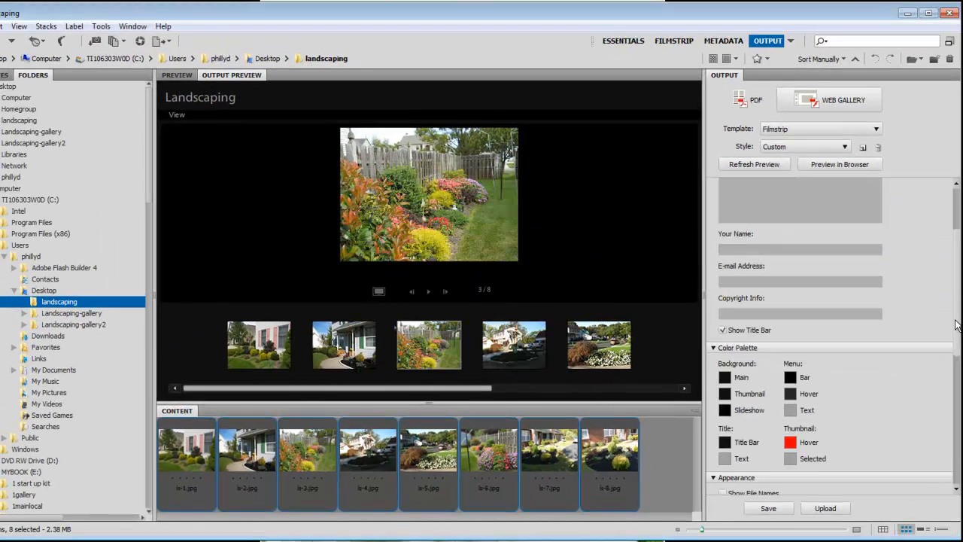
scroll(959, 262, "down", 5)
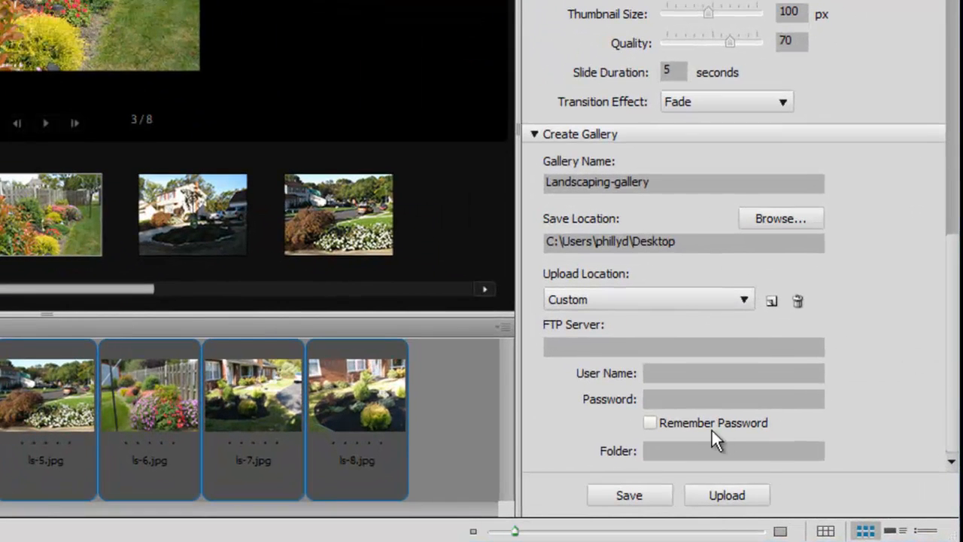
left_click(595, 349)
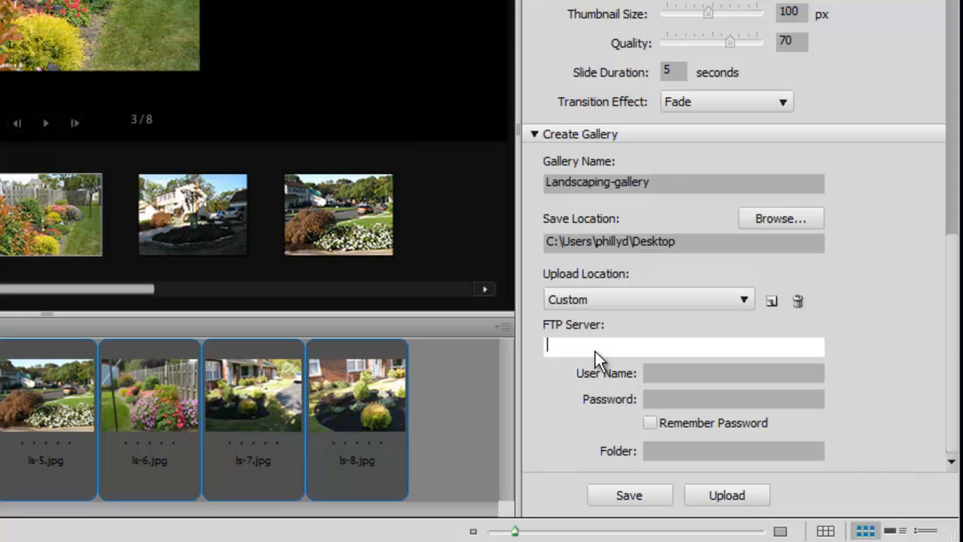
left_click(687, 377)
left_click(688, 401)
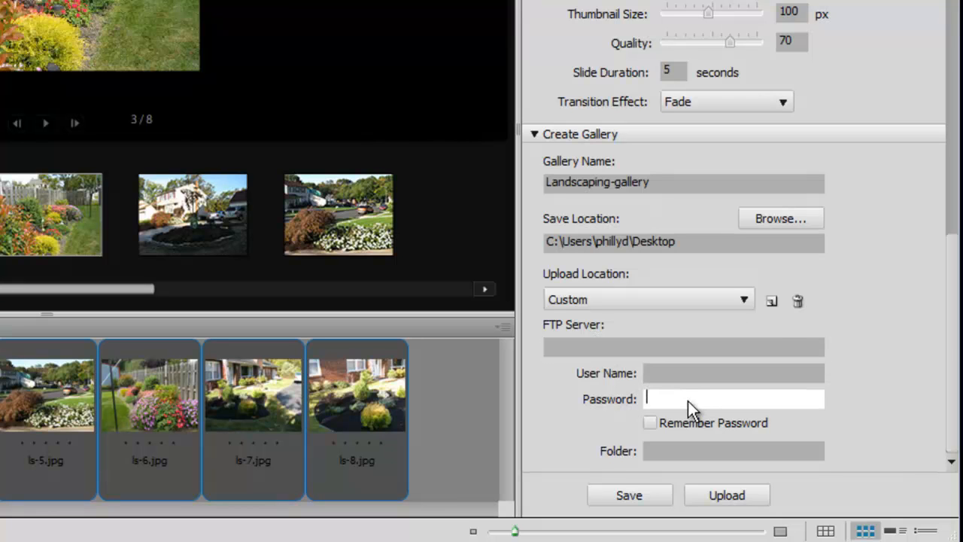
left_click(685, 375)
left_click(684, 404)
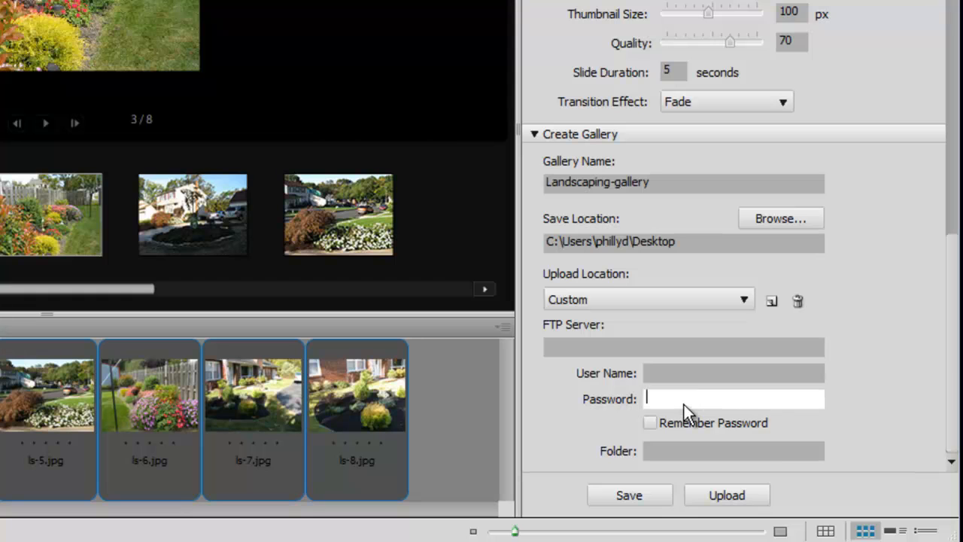
left_click(692, 449)
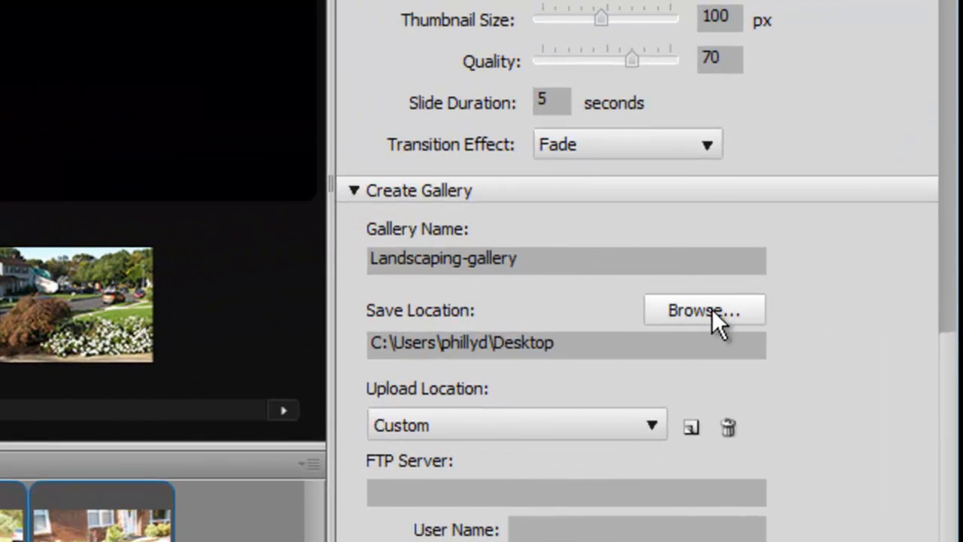
Save the gallery to the Desktop, overwriting the existing Landscaping-gallery folder.
left_click(713, 309)
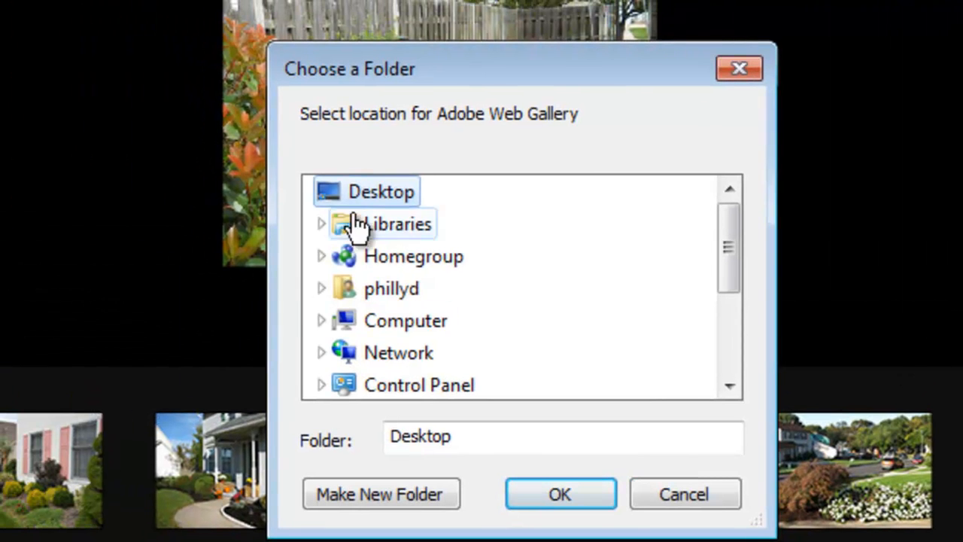
left_click(553, 496)
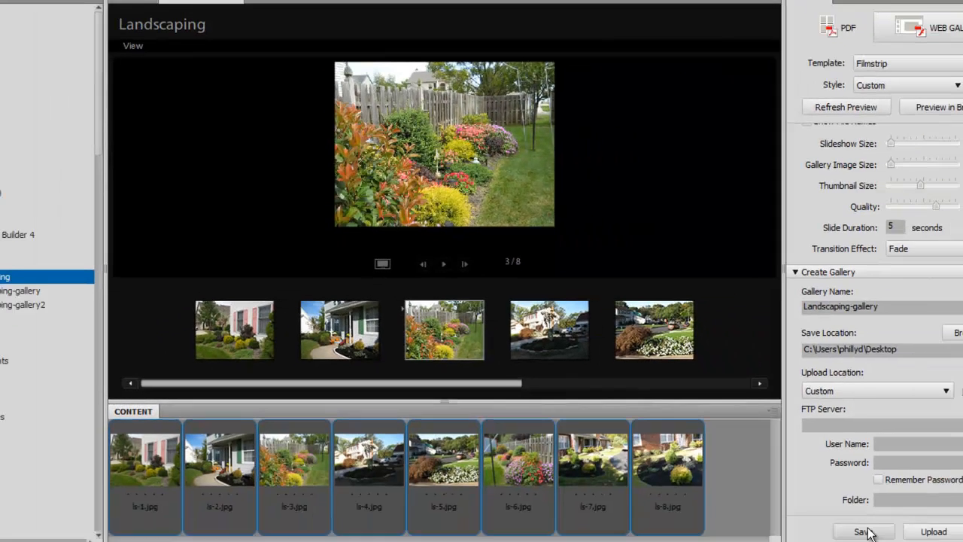
left_click(828, 508)
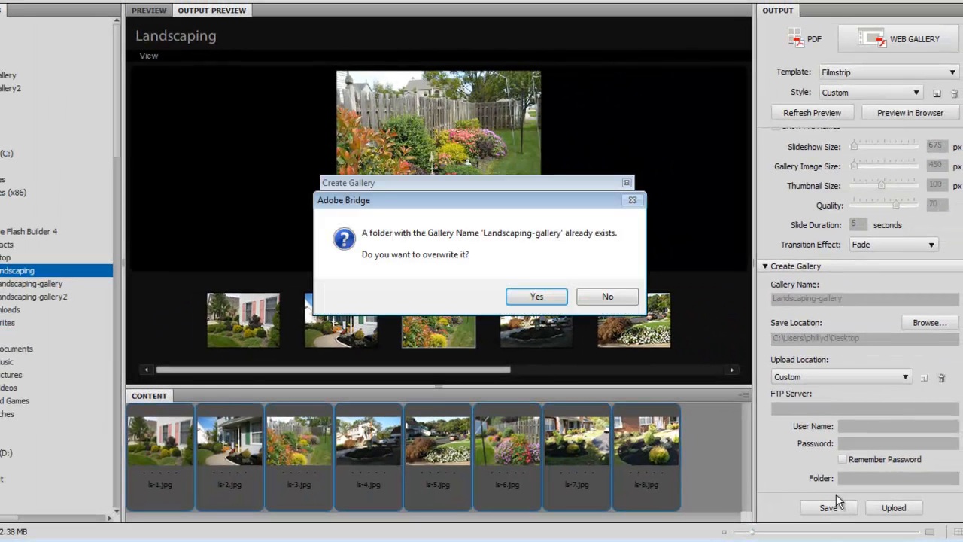
left_click(542, 300)
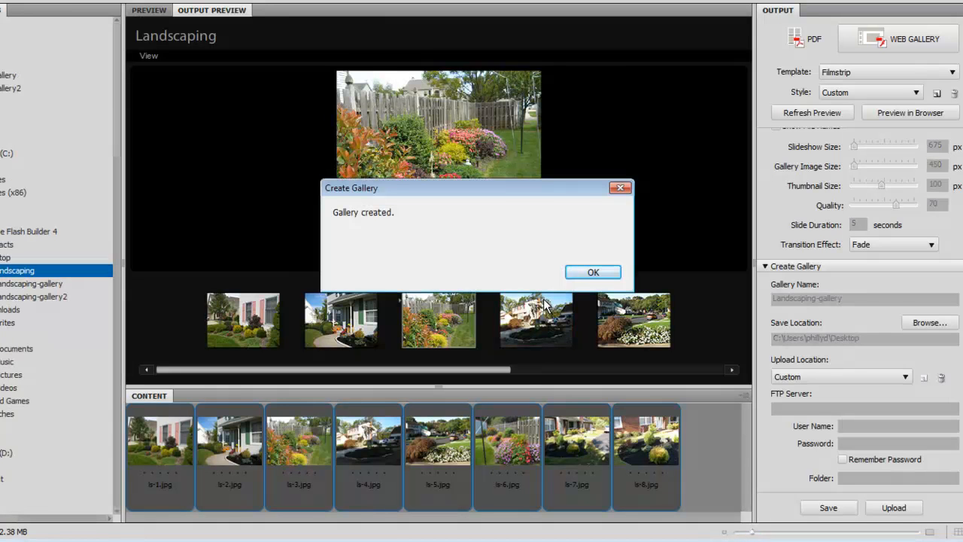
left_click(593, 273)
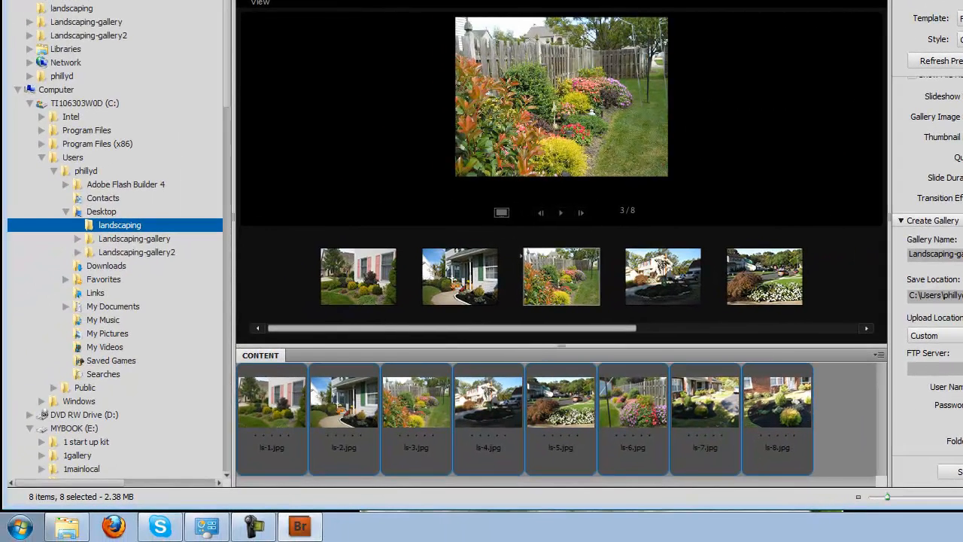
Switch to the desktop and launch Adobe Dreamweaver CS5.
key("super+d")
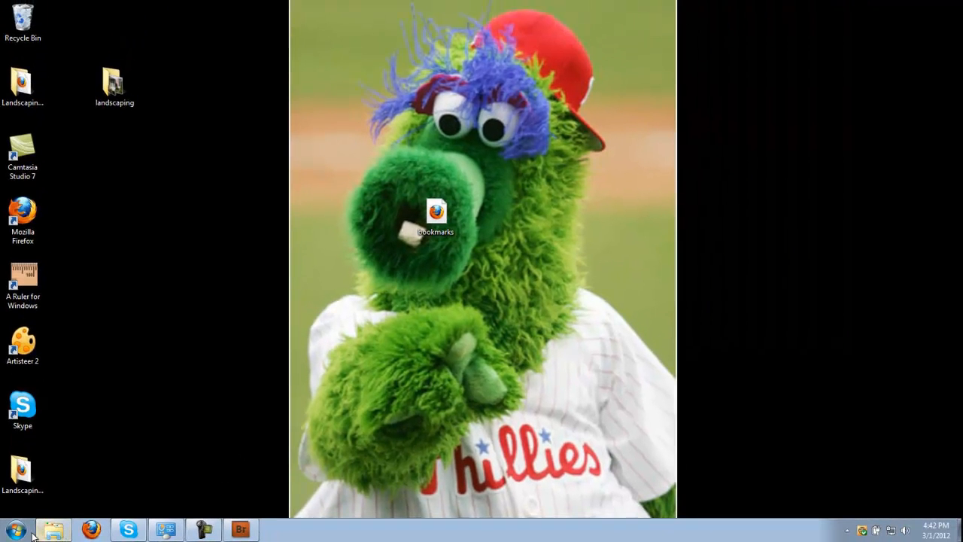
left_click(20, 527)
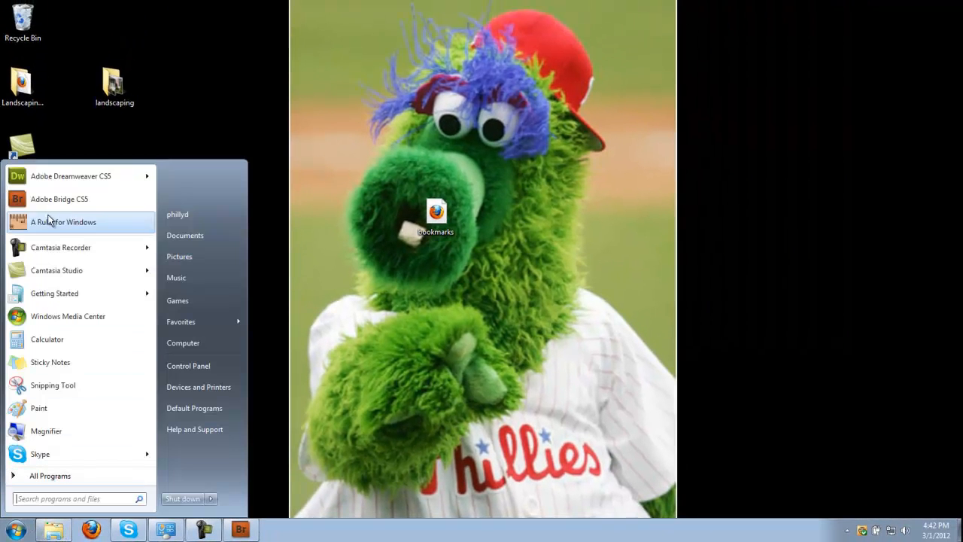
left_click(58, 181)
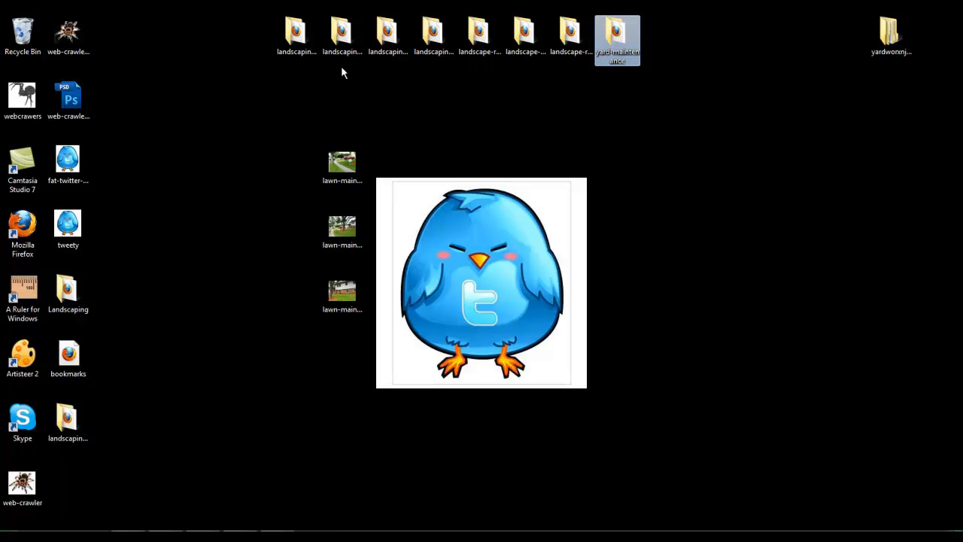
left_click(296, 45)
left_click(338, 43)
left_click(385, 41)
left_click(450, 39)
left_click(485, 37)
left_click(529, 38)
left_click(577, 42)
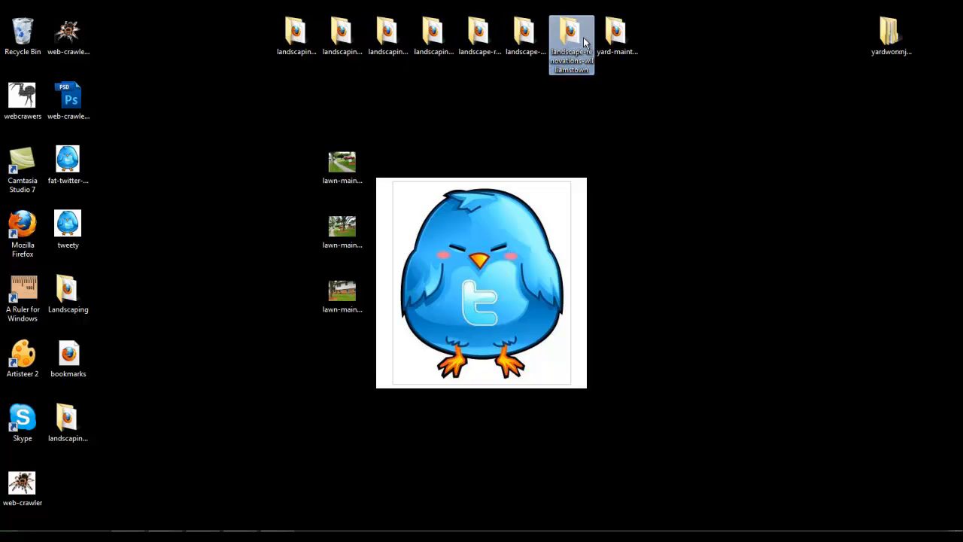
left_click(618, 37)
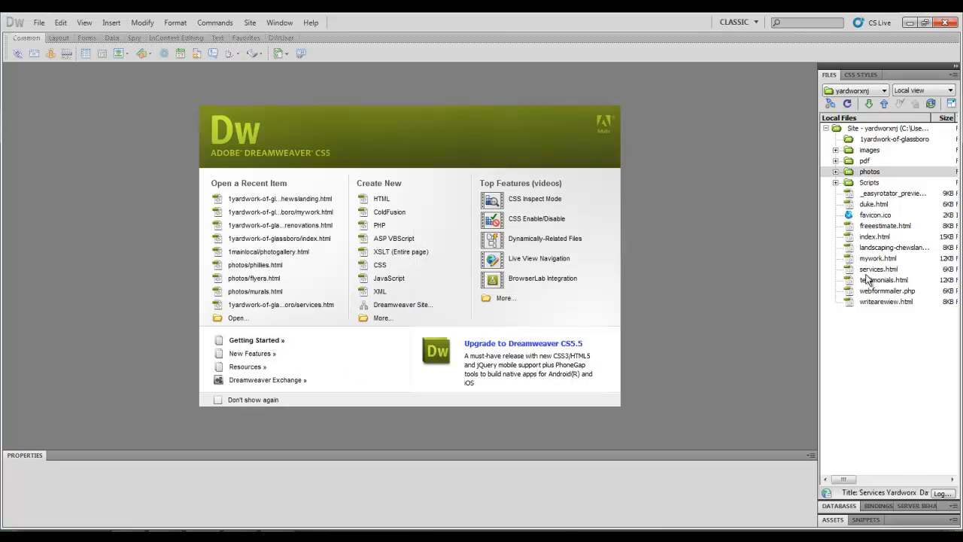
Open landscaping-chewslanding.html from the site files, removing the SWF code, and preview it in Firefox.
double_click(867, 251)
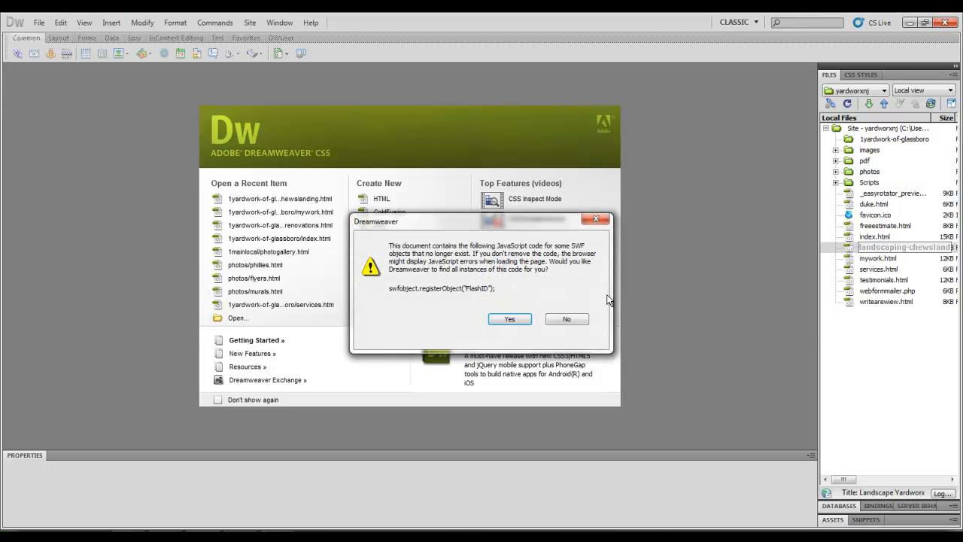
left_click(524, 319)
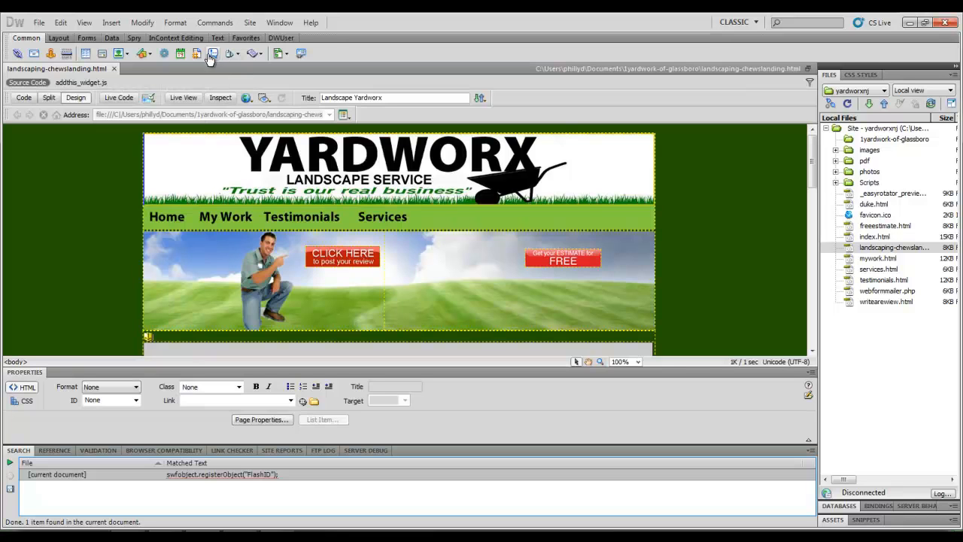
left_click(251, 100)
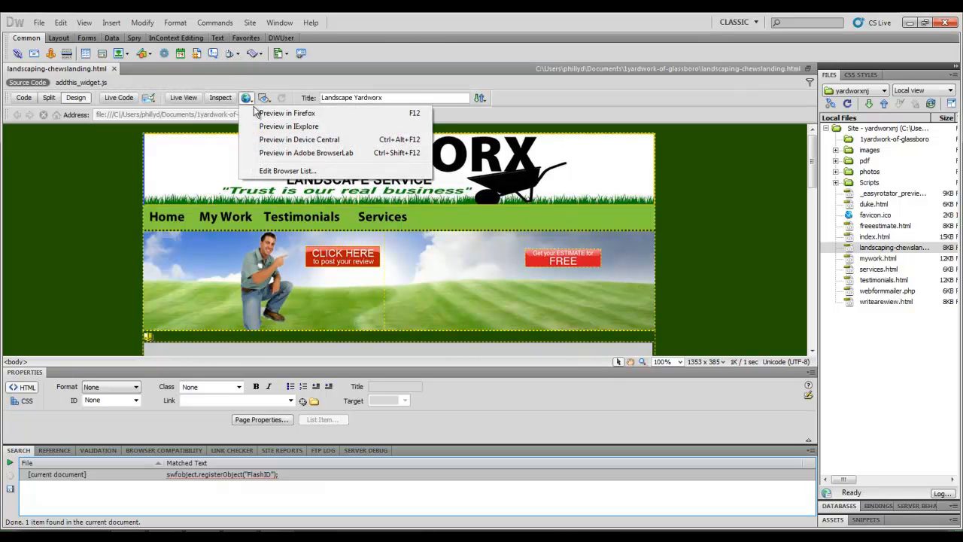
left_click(260, 111)
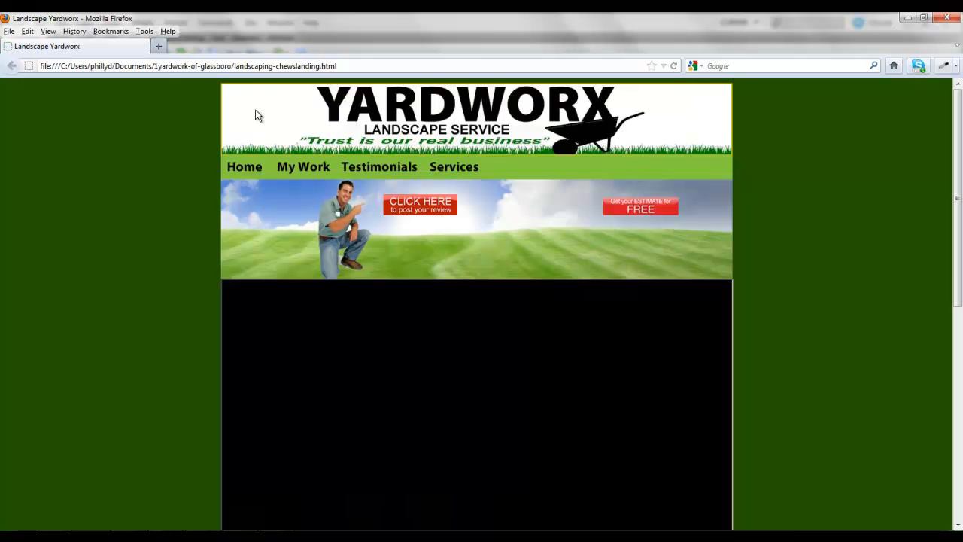
Browse the site's My Work page in the browser, then close the browser.
left_click(304, 167)
scroll(98, 180, "down", 2)
scroll(99, 180, "down", 2)
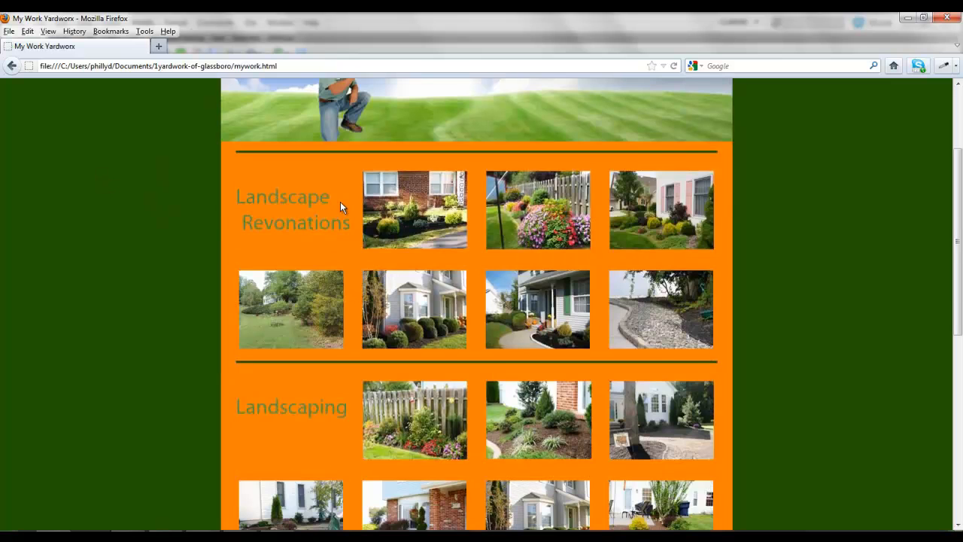
left_click_drag(350, 230, 238, 197)
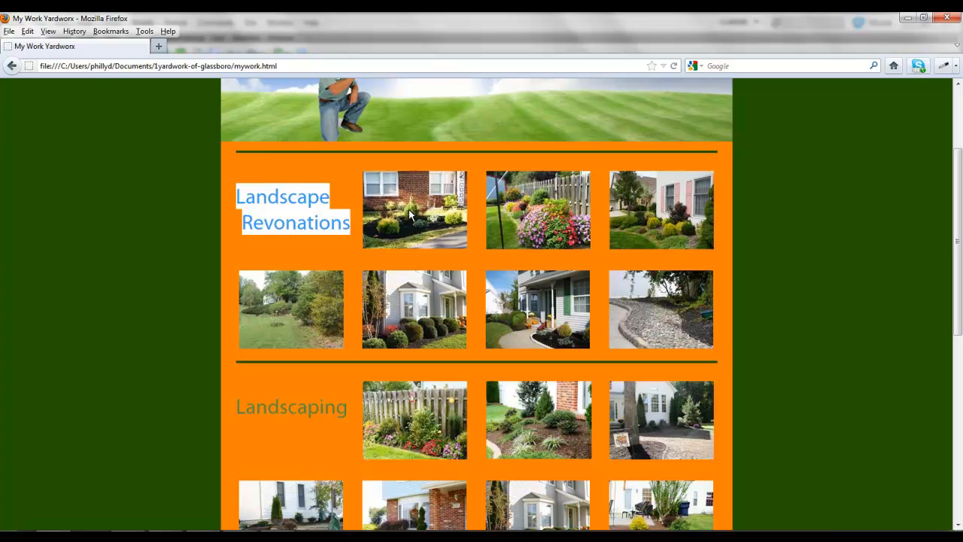
scroll(562, 209, "down", 6)
scroll(562, 209, "up", 6)
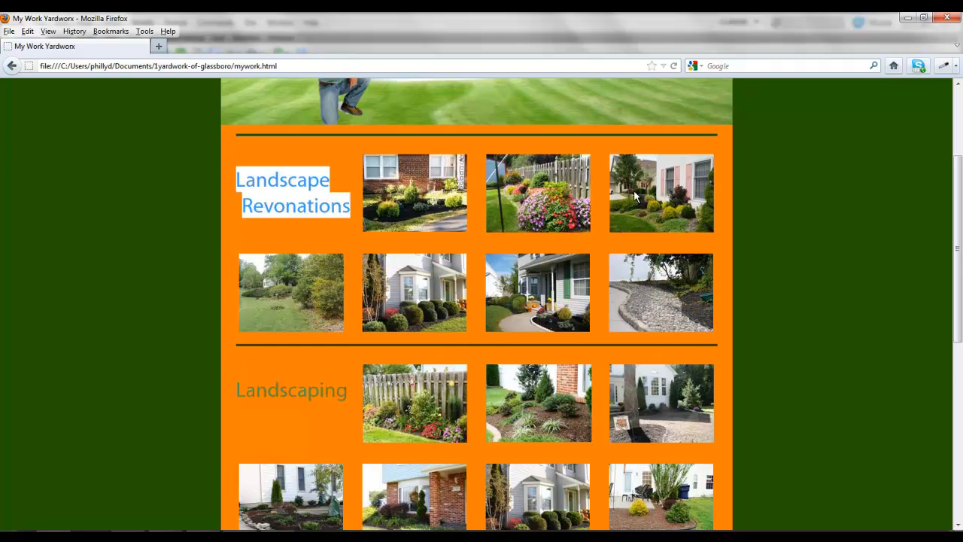
scroll(465, 326, "down", 5)
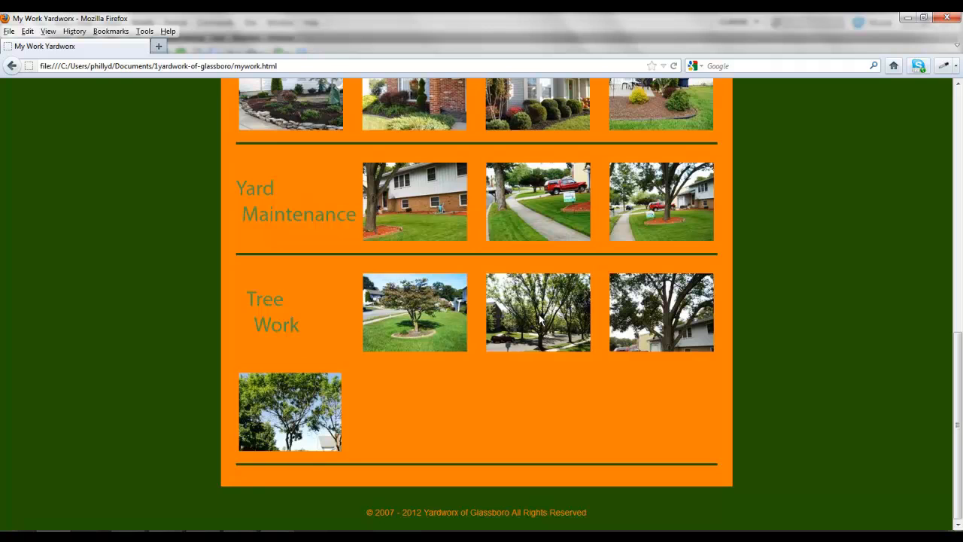
left_click(958, 17)
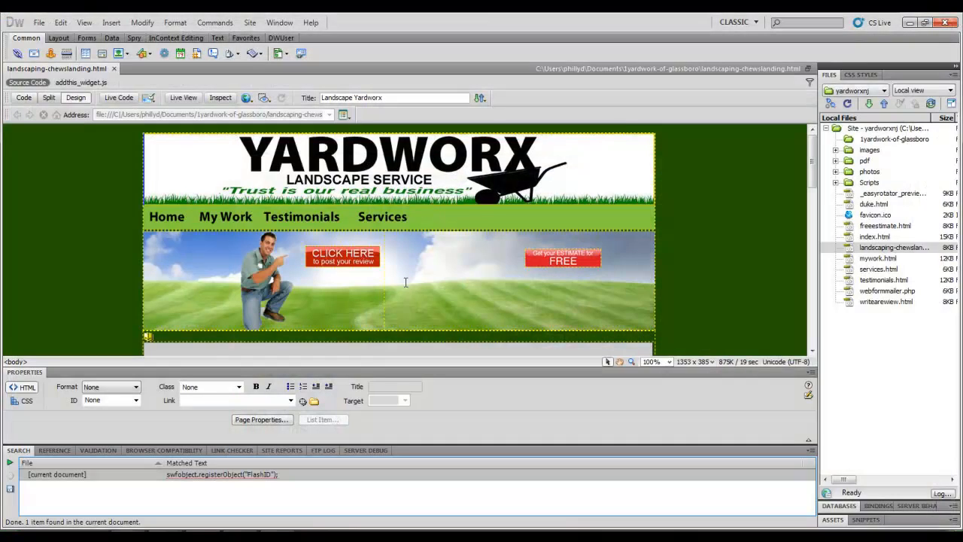
Expand the photos folder in the yardworxnj site files and select it.
left_click(894, 247)
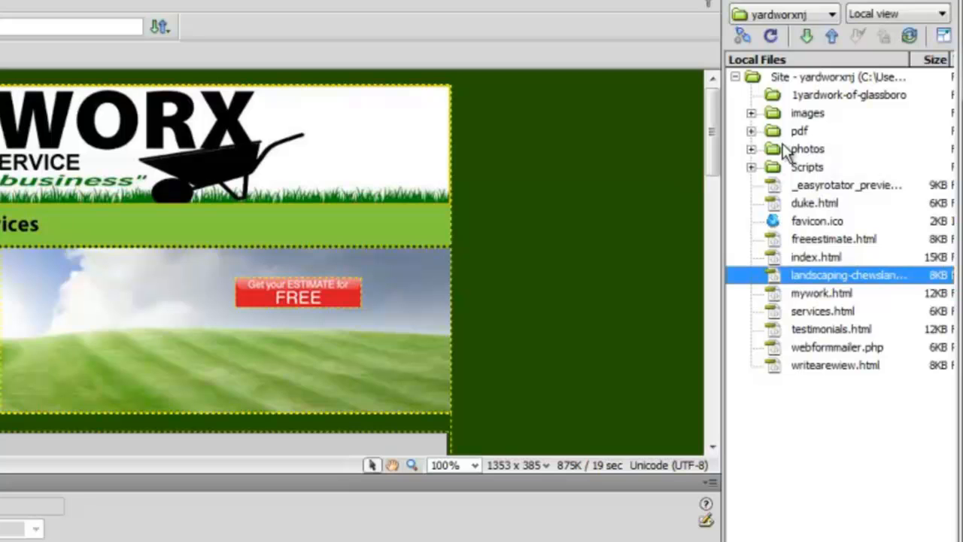
left_click(807, 150)
left_click(751, 149)
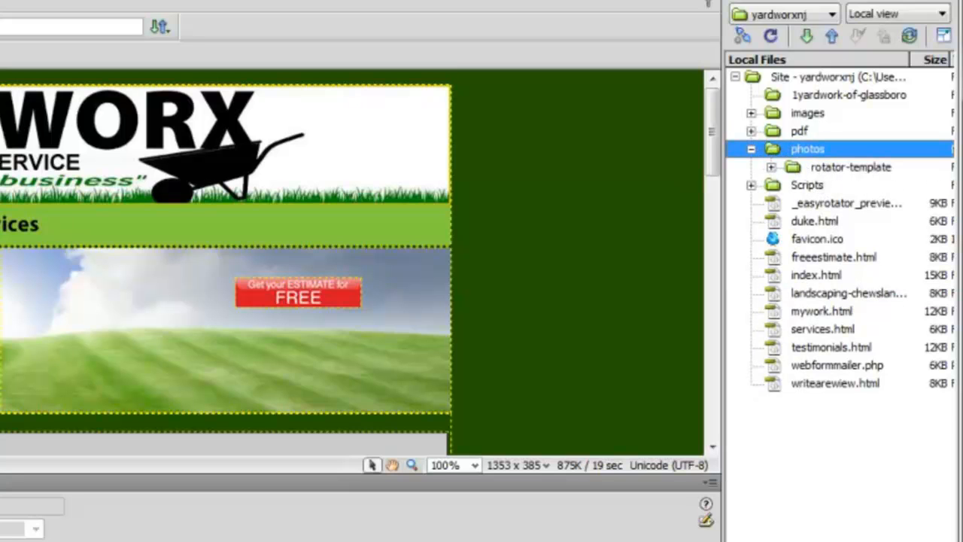
left_click(804, 155)
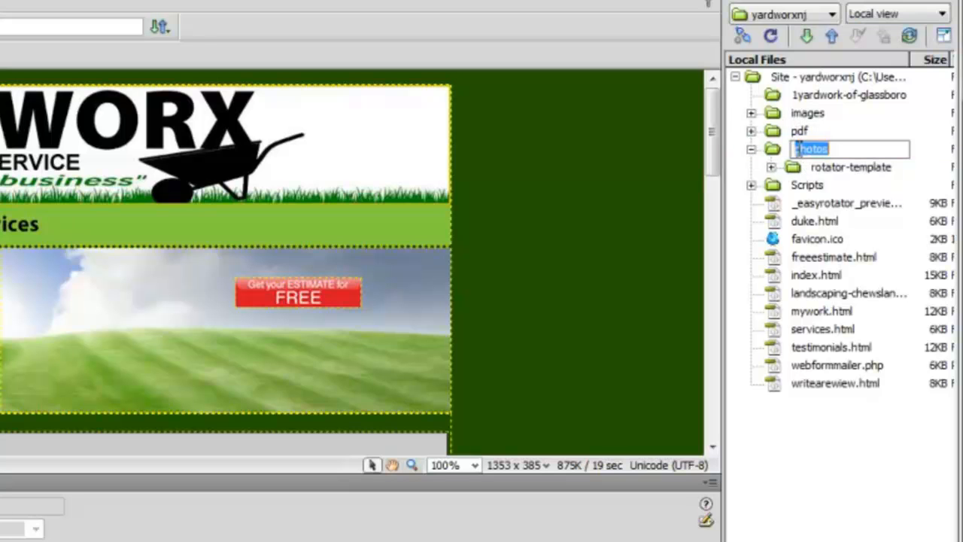
left_click(786, 76)
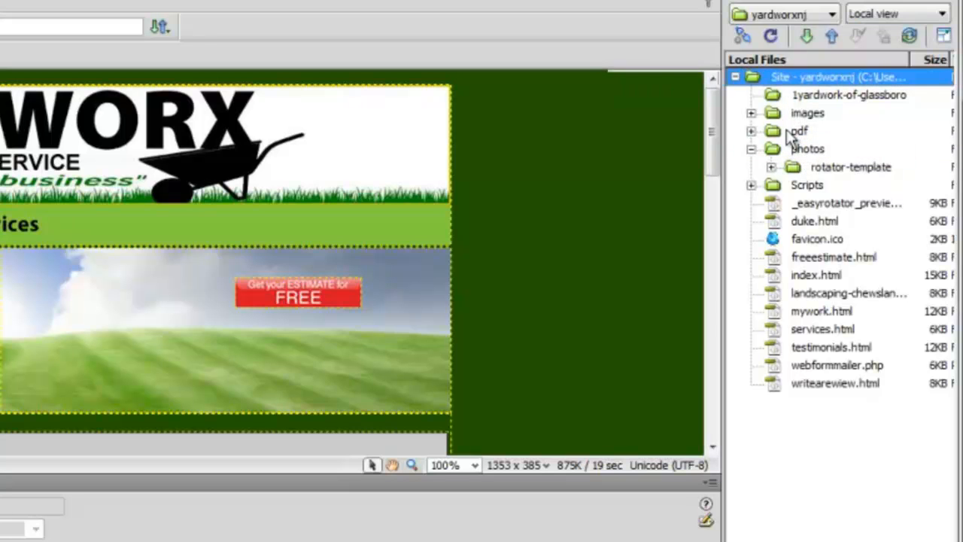
left_click(786, 149)
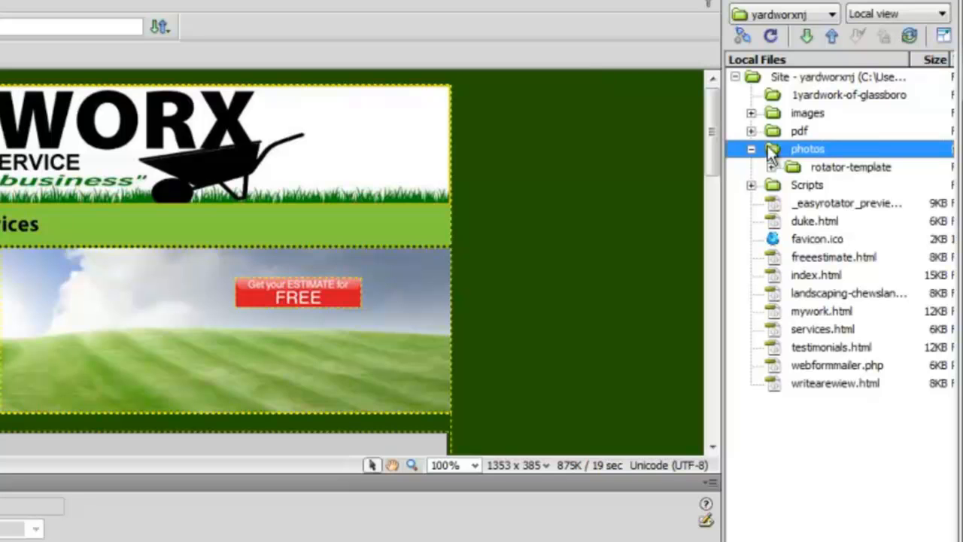
Select all the gallery folders on the desktop, from landscaping-chewslanding to yard-maintenance, and copy them.
left_click(793, 146)
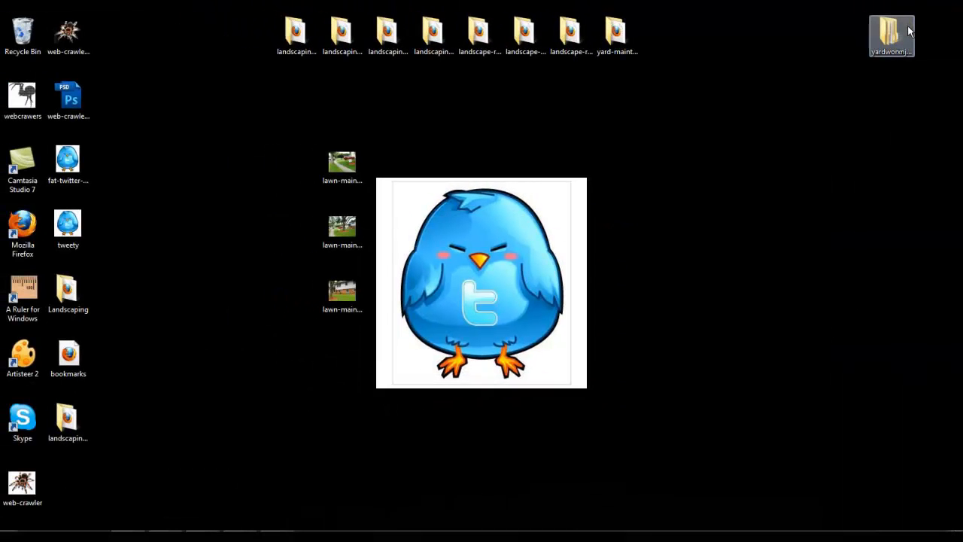
left_click(629, 41)
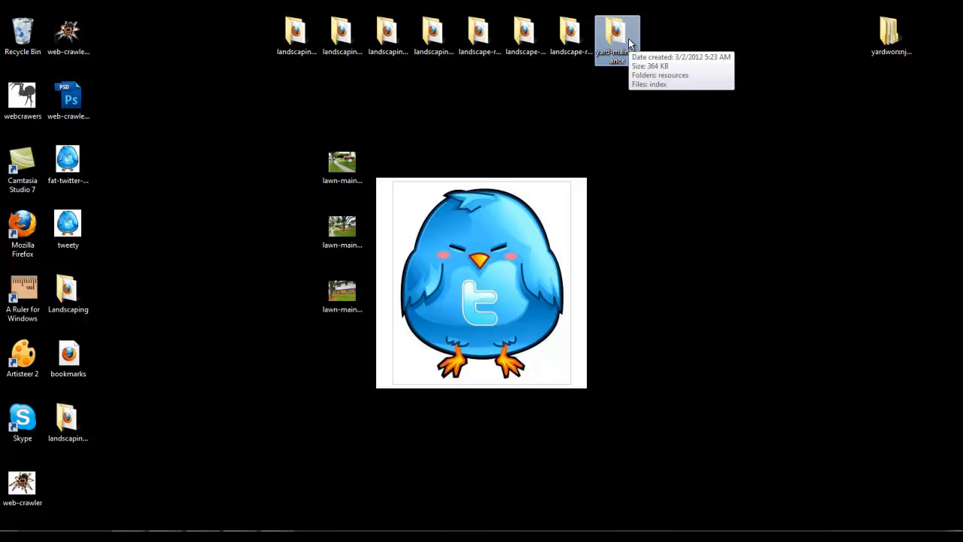
left_click(321, 47, "shift")
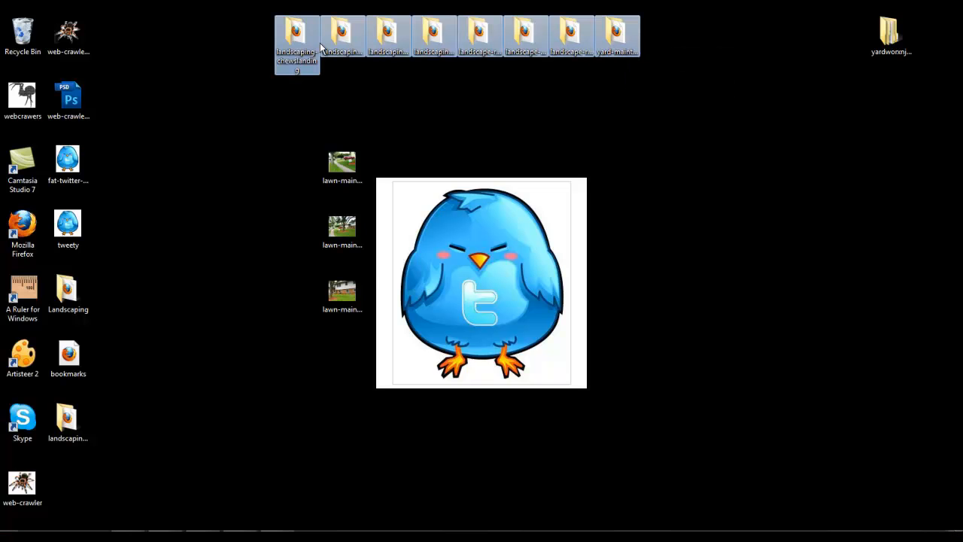
right_click(321, 47)
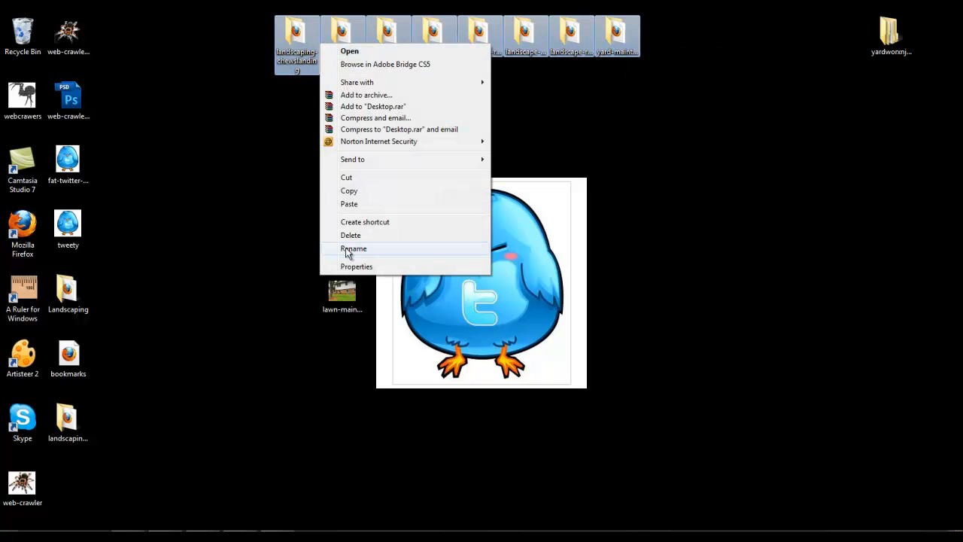
left_click(361, 194)
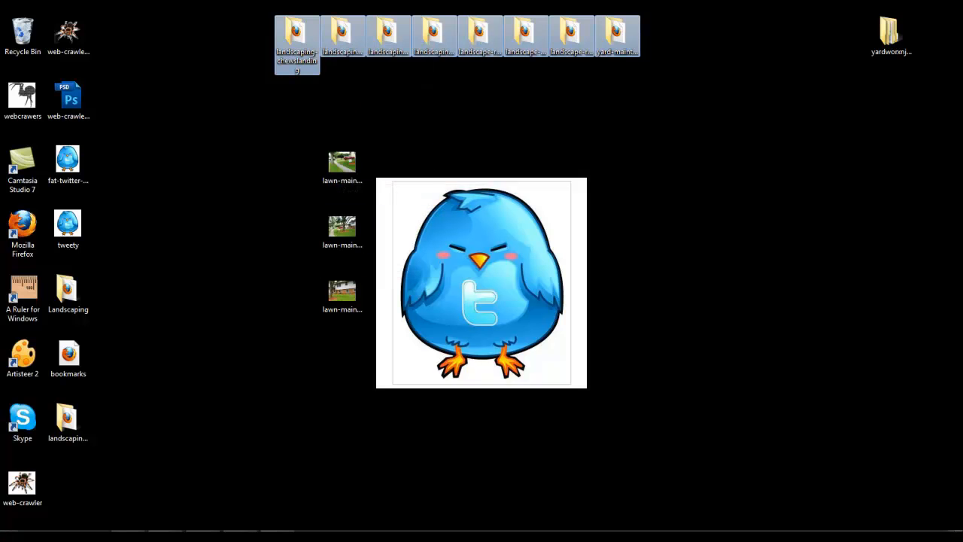
key("alt+Tab")
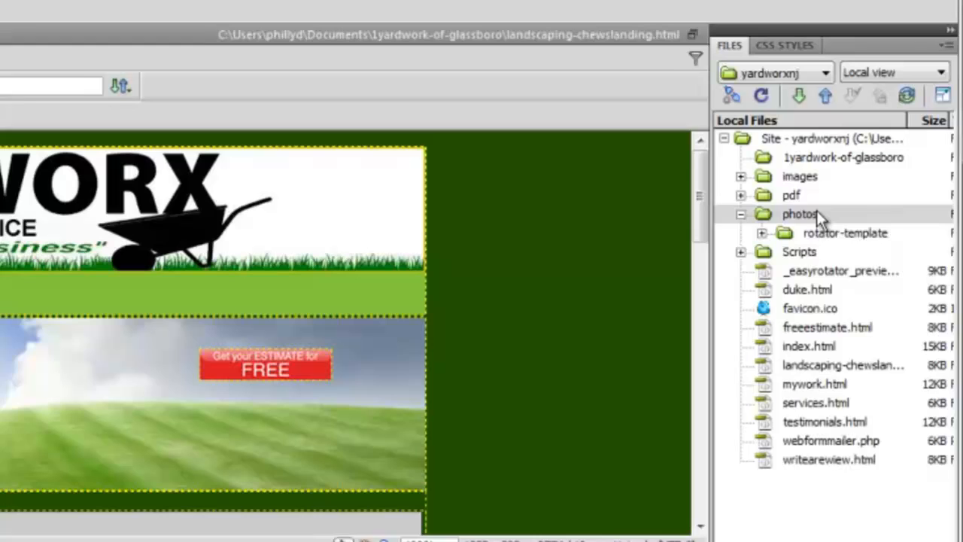
left_click(867, 179)
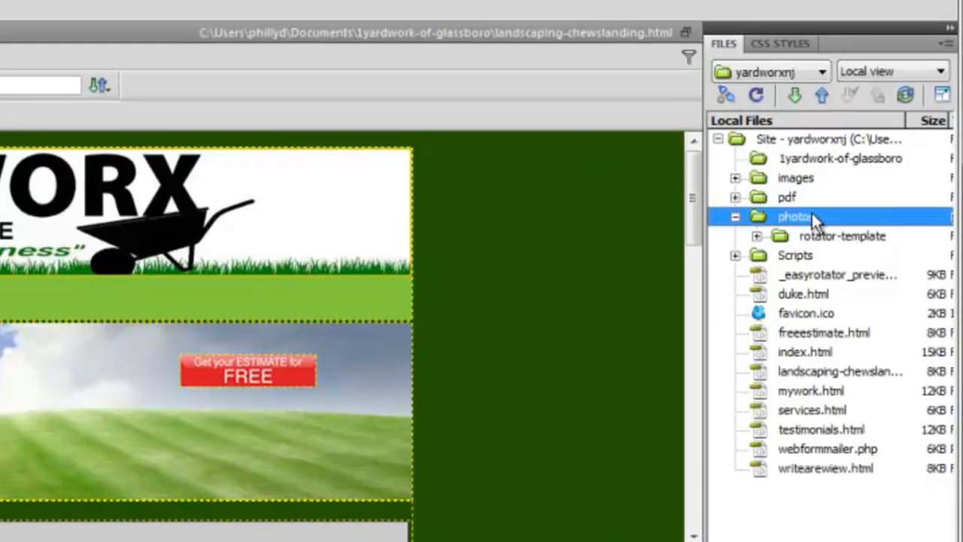
right_click(867, 178)
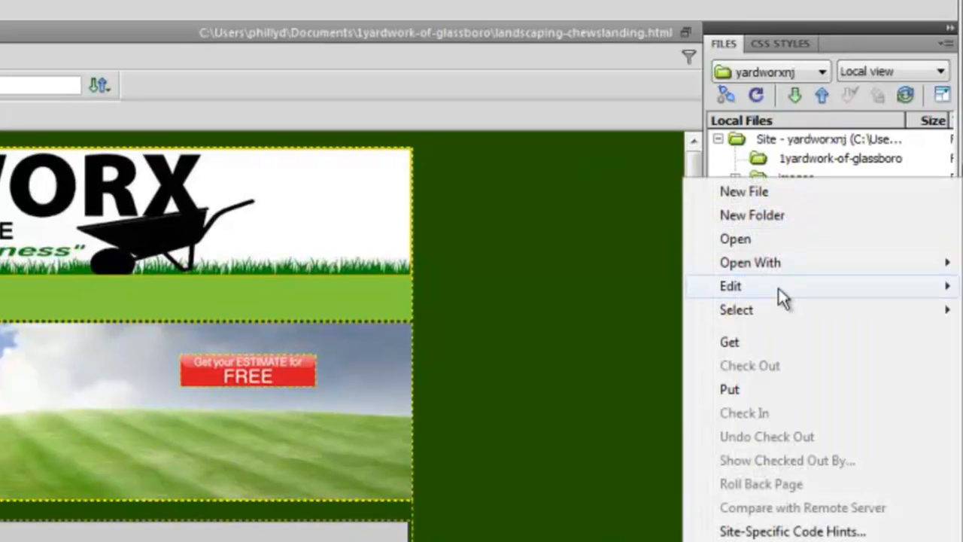
mouse_move(783, 298)
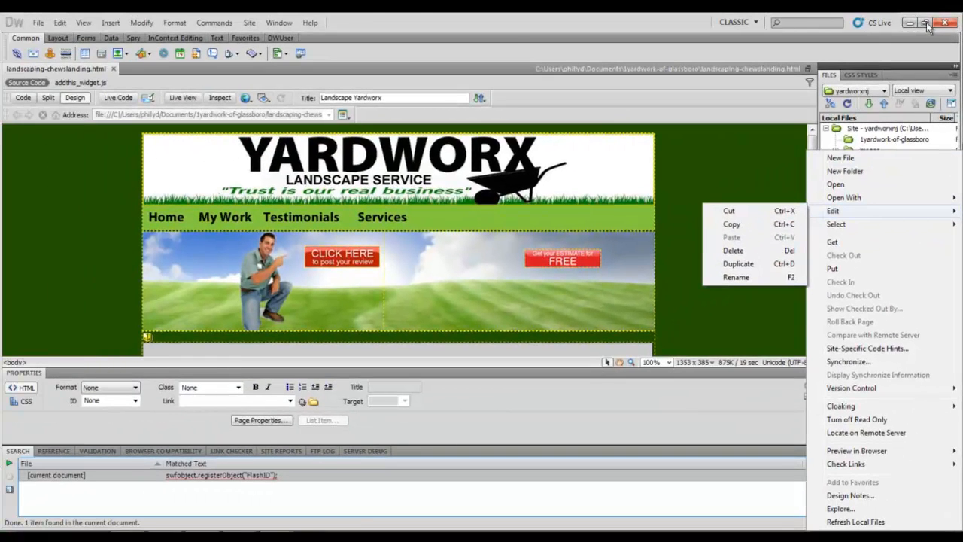
Restore the Dreamweaver window and move all the gallery folders from the desktop into the site's photos folder.
left_click(926, 23)
left_click(927, 23)
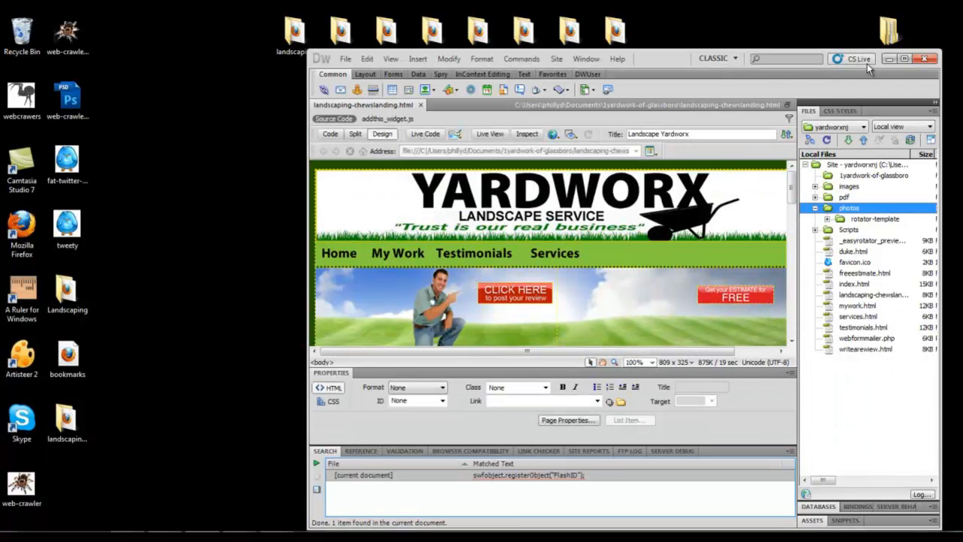
left_click_drag(664, 65, 418, 79)
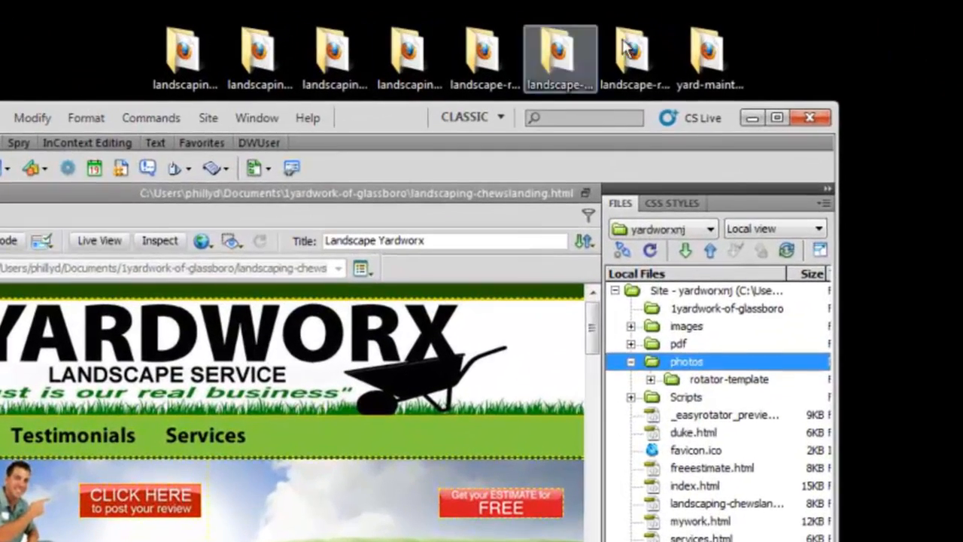
left_click(711, 45)
left_click(711, 45)
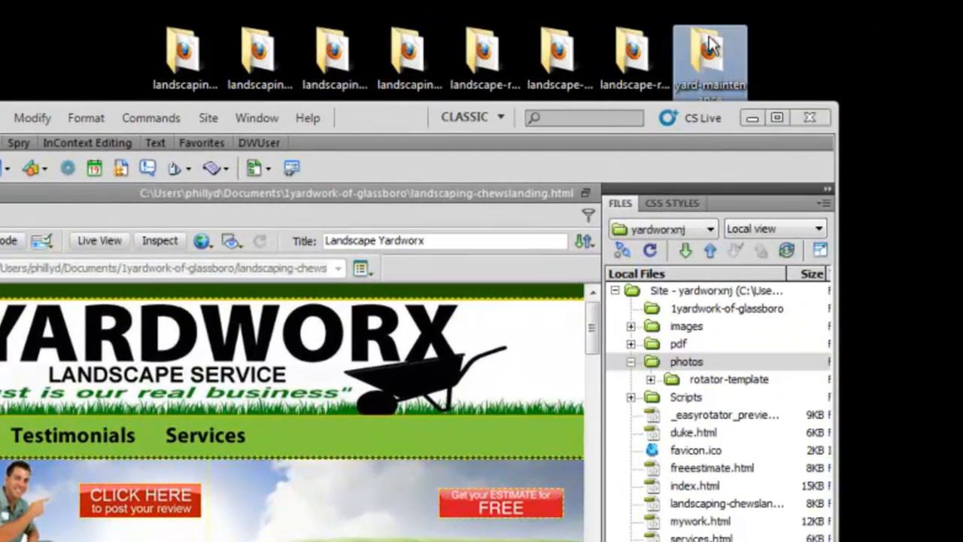
left_click(190, 68, "shift")
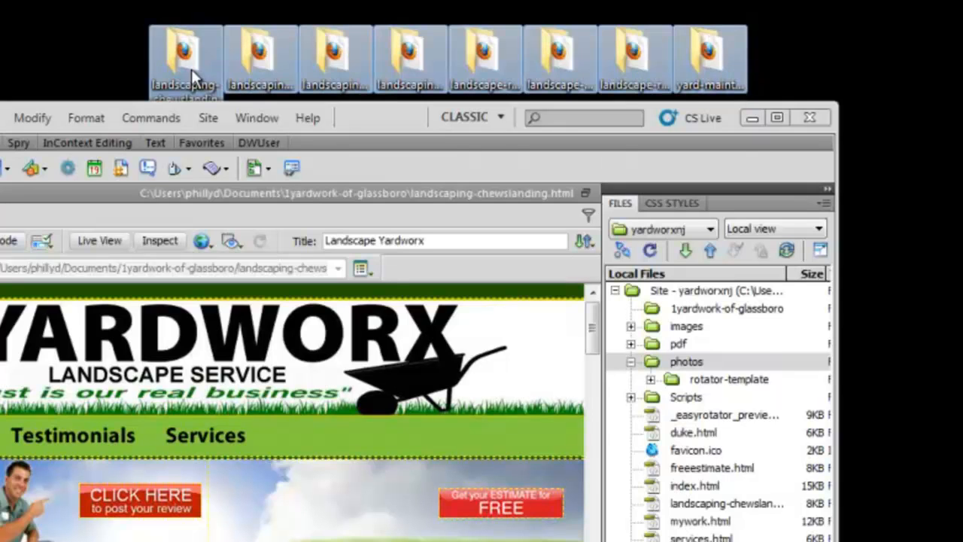
left_click_drag(733, 47, 702, 366)
mouse_move(668, 307)
left_mouse_down()
mouse_move(670, 316)
mouse_move(666, 304)
left_mouse_up()
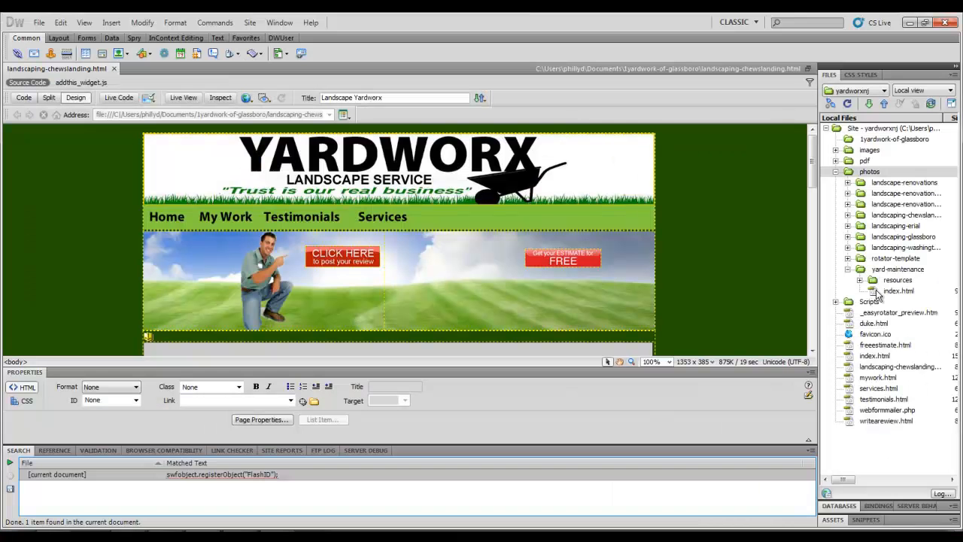
Inspect the yard-maintenance gallery folder inside photos and the path to its index.html.
left_click(875, 291)
left_click(877, 268)
right_click(877, 269)
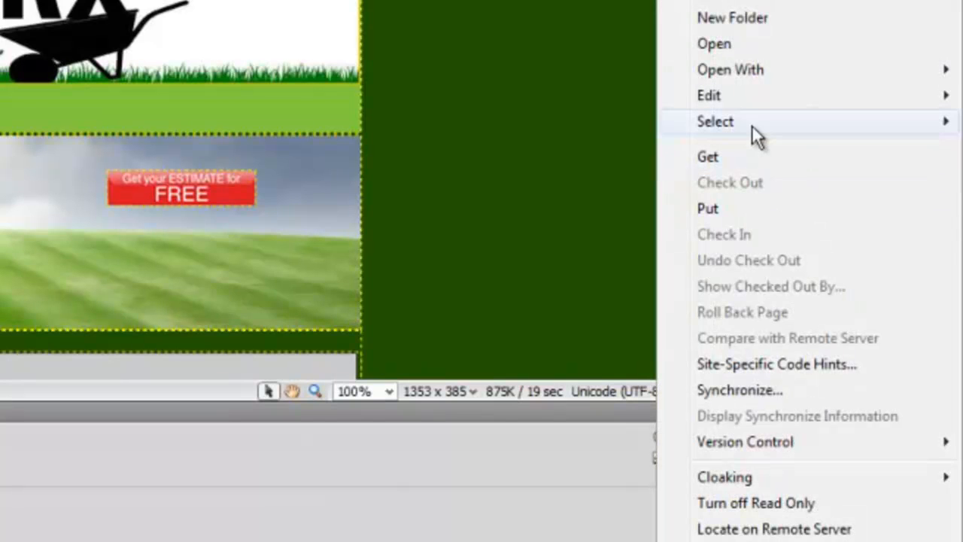
mouse_move(747, 98)
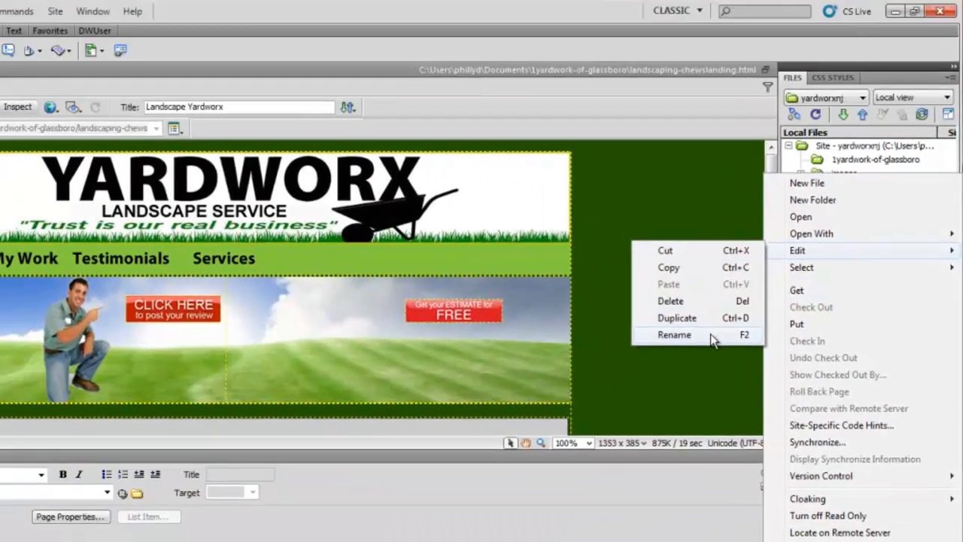
left_click(557, 224)
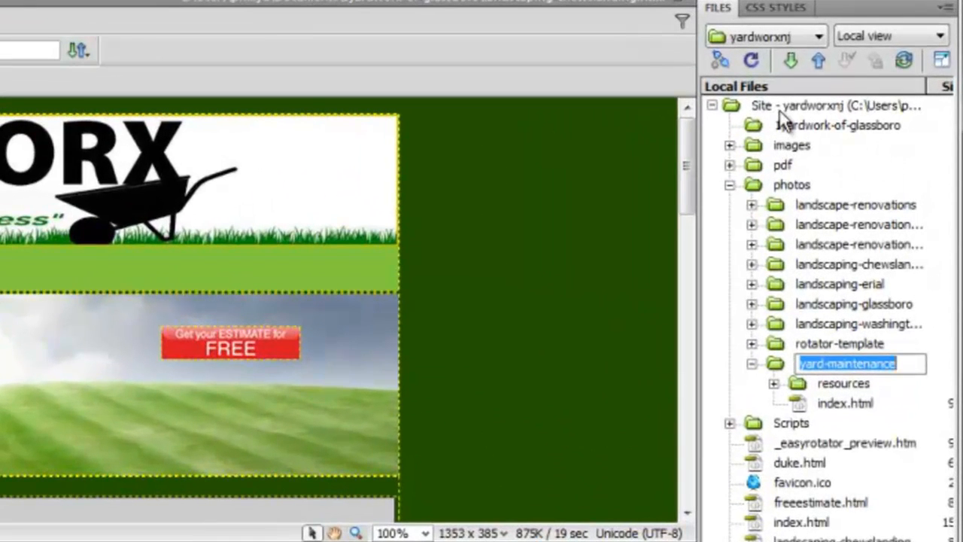
left_click(838, 159)
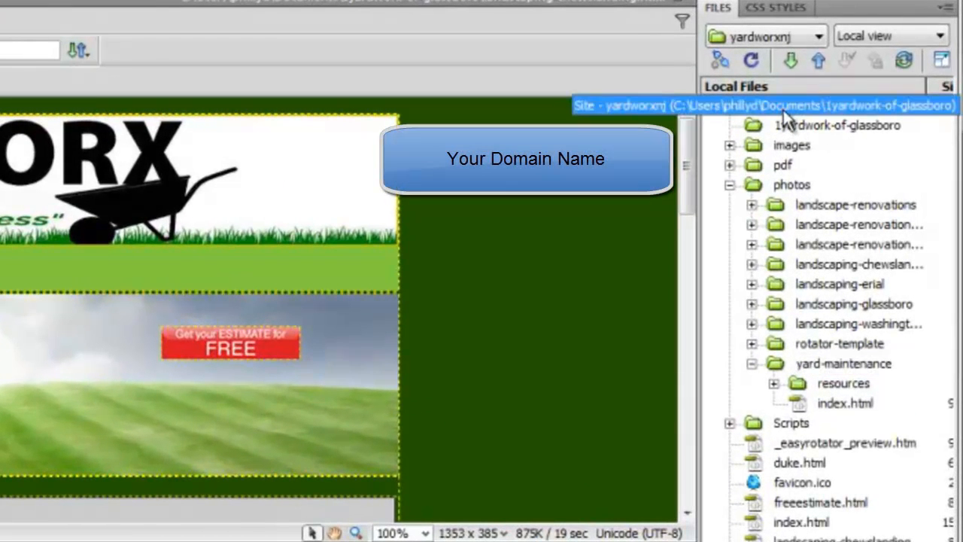
left_click(778, 186)
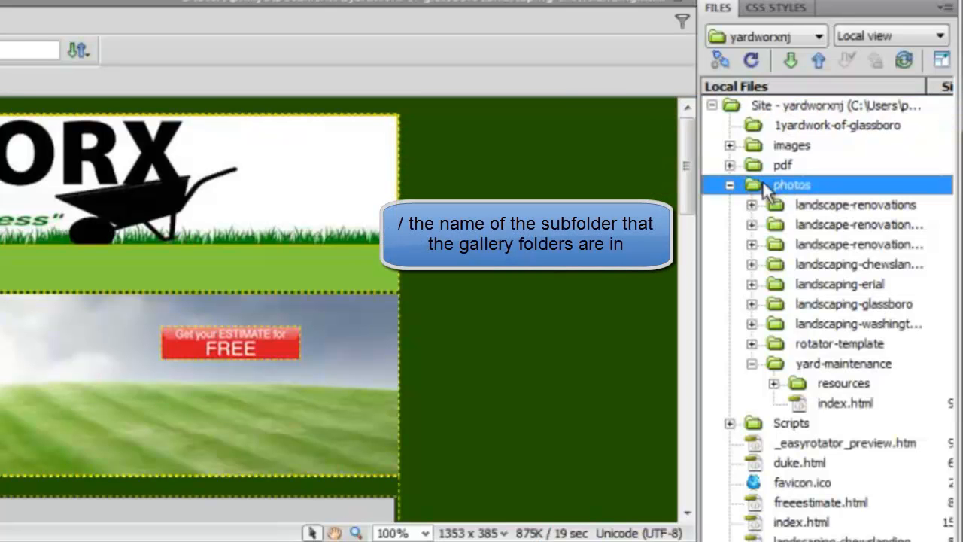
left_click(778, 366)
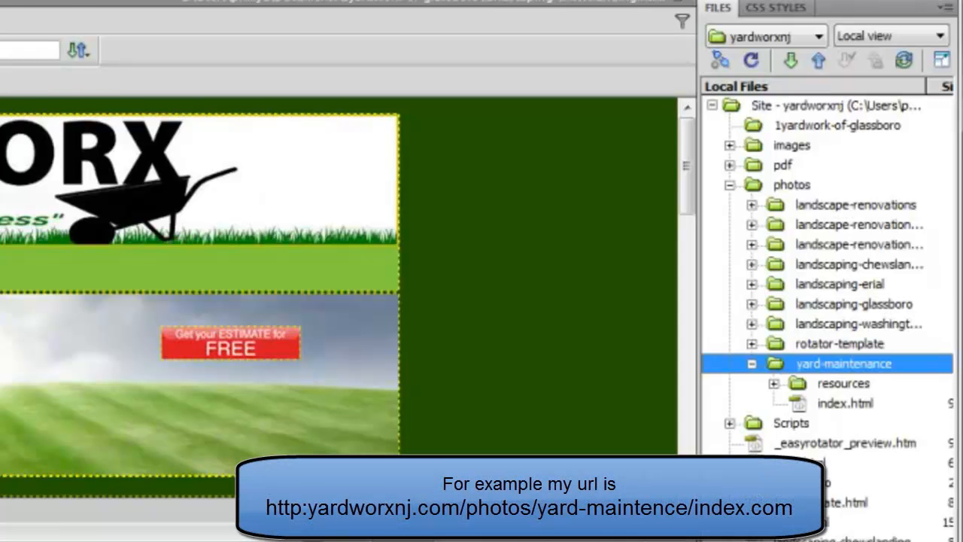
Switch to Firefox and copy the yard-maintenance gallery page's web address.
key("alt+Tab")
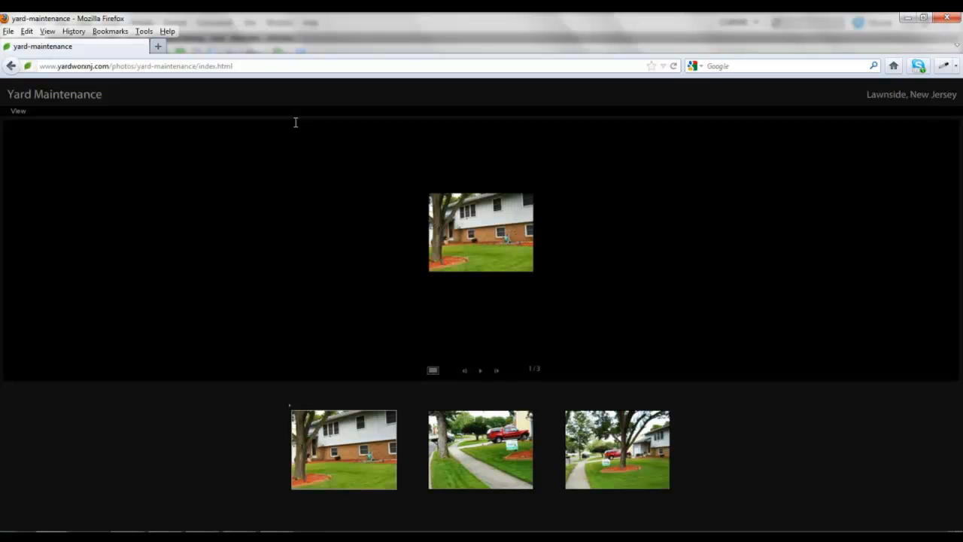
left_click_drag(235, 68, 25, 55)
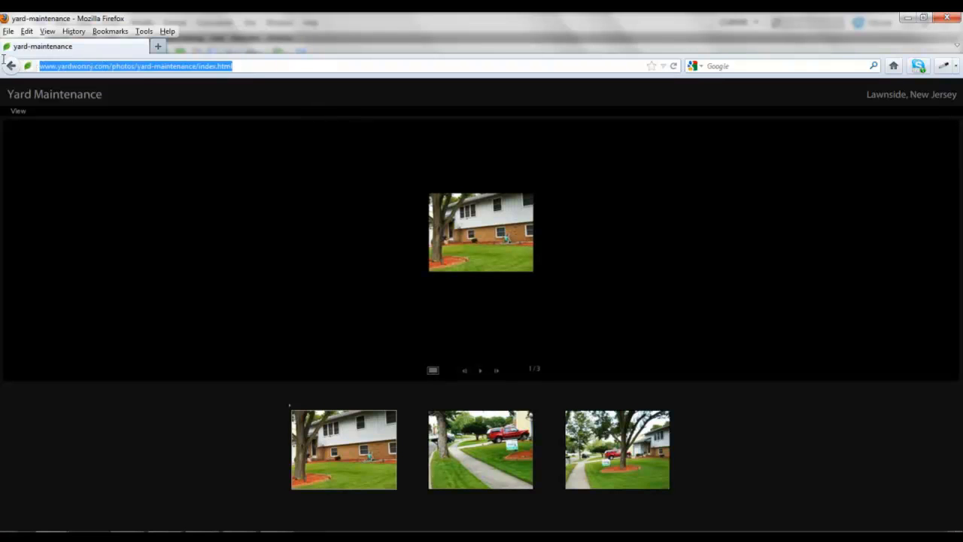
right_click(75, 65)
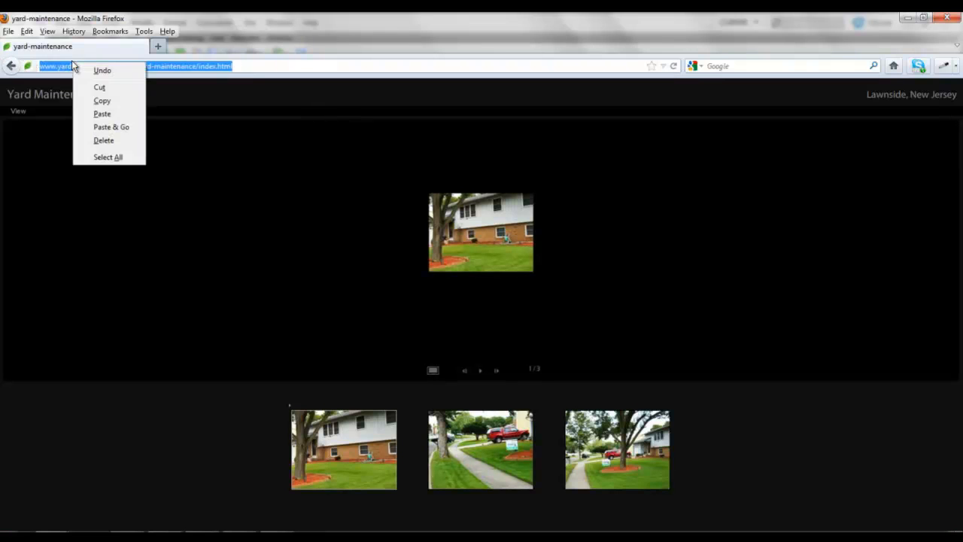
left_click(99, 102)
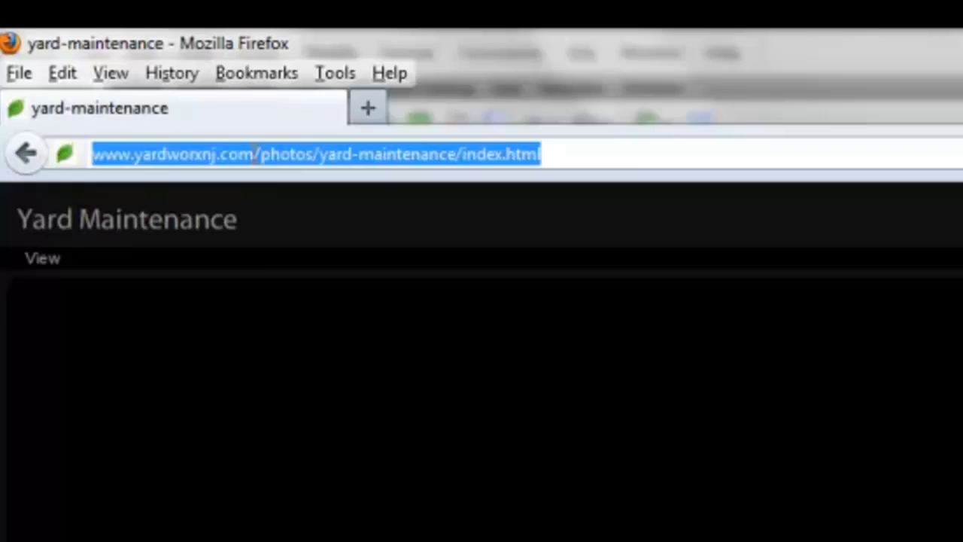
Examine the photos, yard-maintenance and index.html parts of the gallery's web address.
left_click(111, 66)
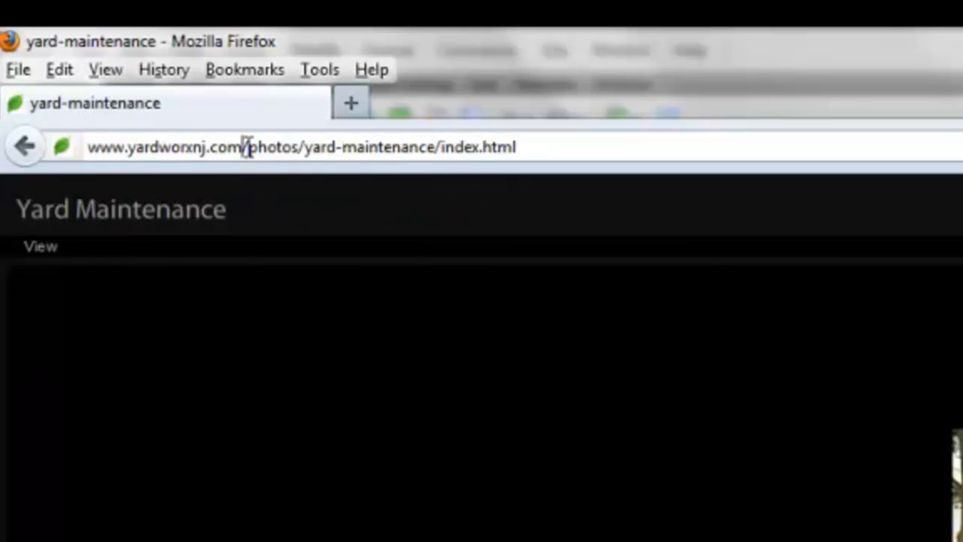
left_click_drag(249, 146, 301, 155)
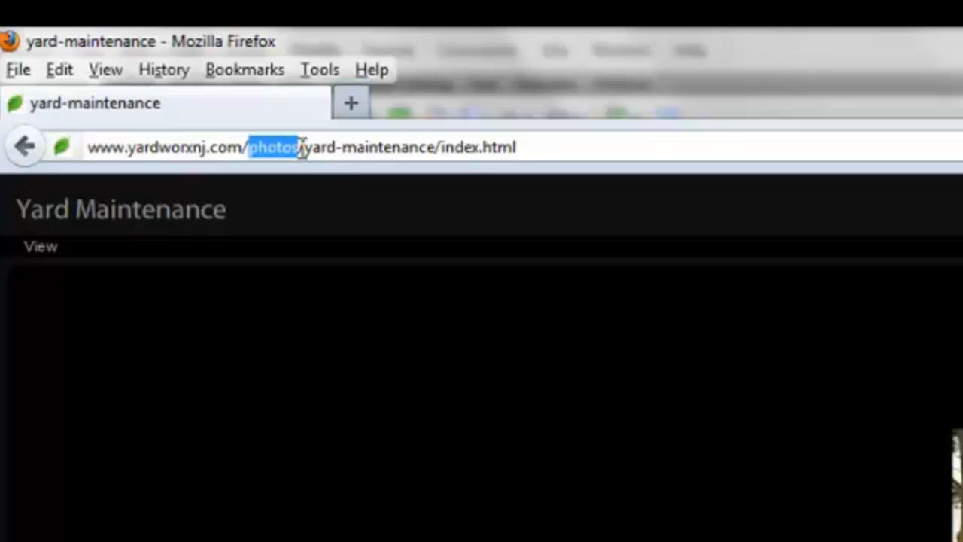
left_click(301, 147)
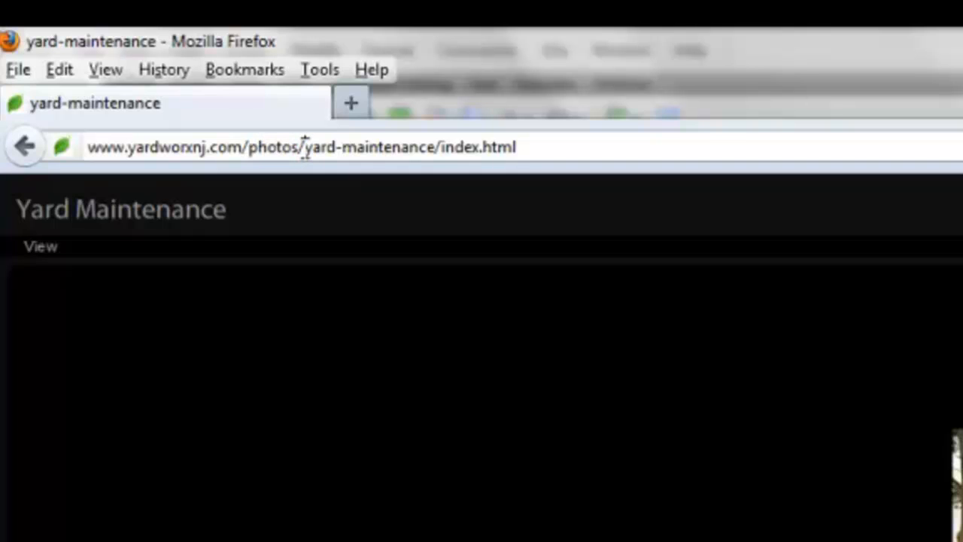
left_click_drag(306, 147, 679, 172)
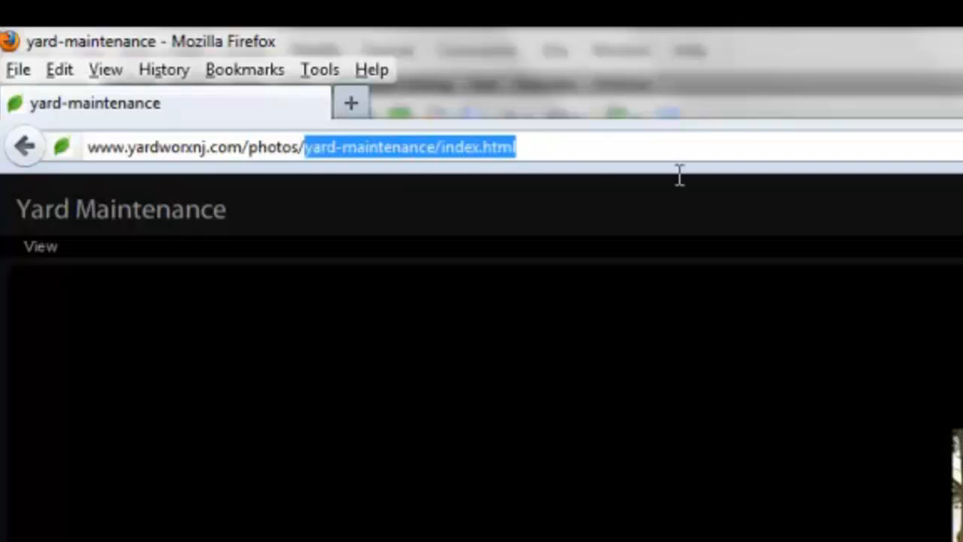
left_click_drag(547, 154, 438, 139)
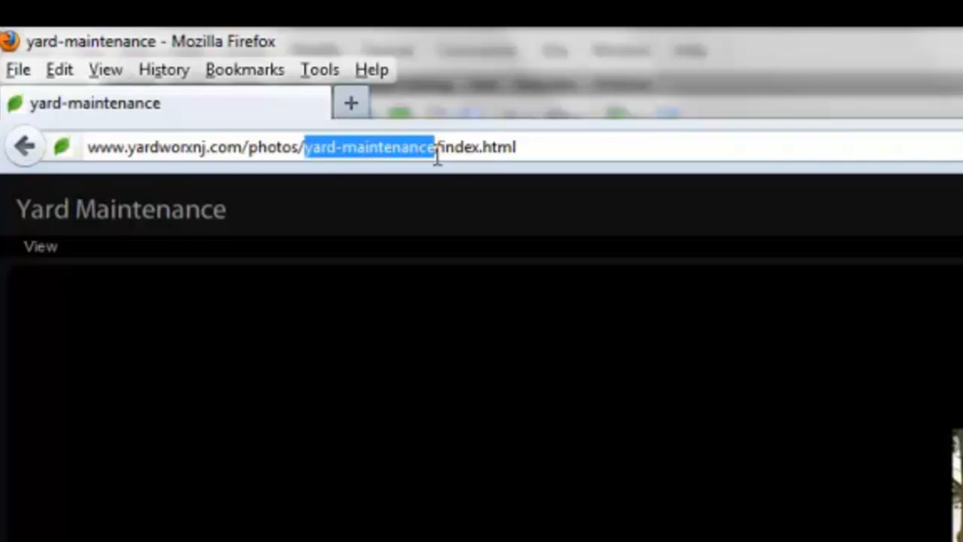
left_click(437, 148)
left_click_drag(436, 147, 444, 148)
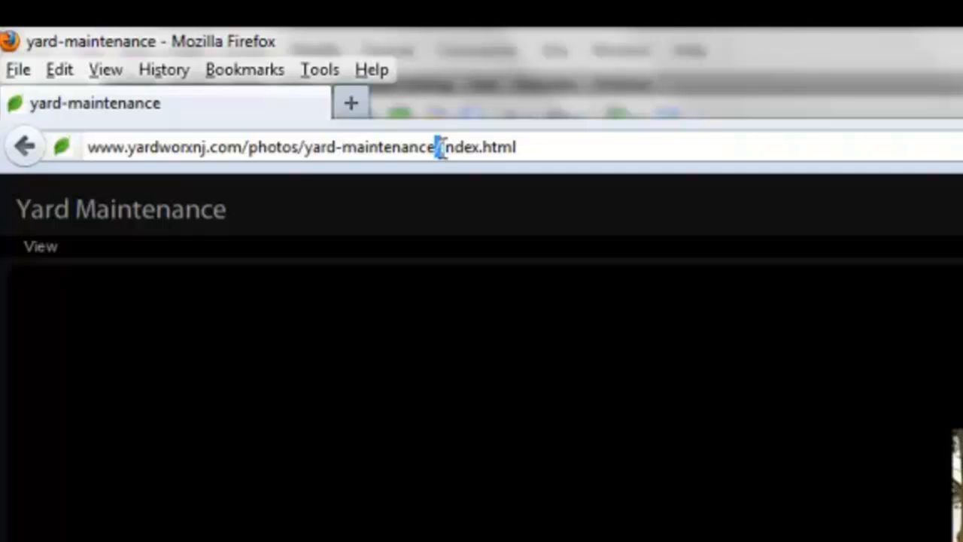
left_click(443, 147)
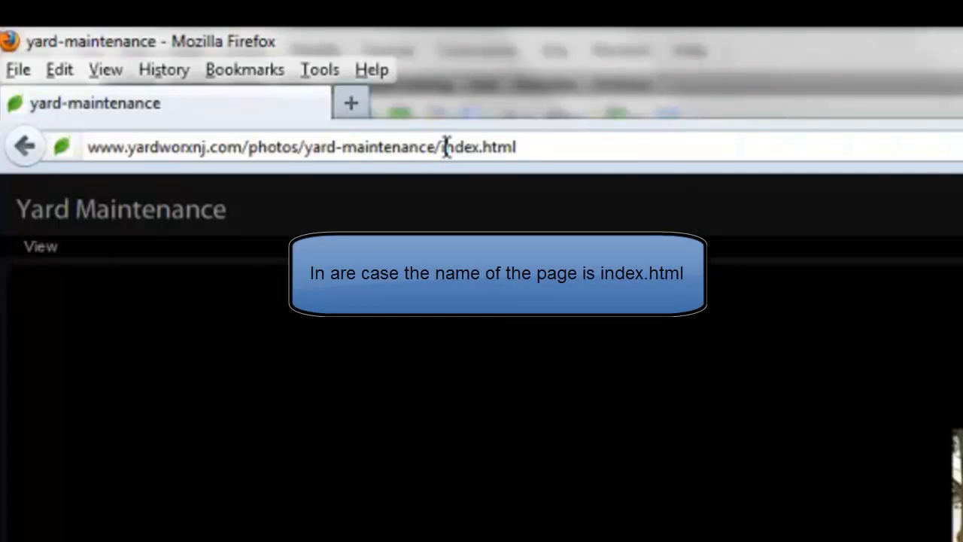
left_click_drag(442, 148, 529, 149)
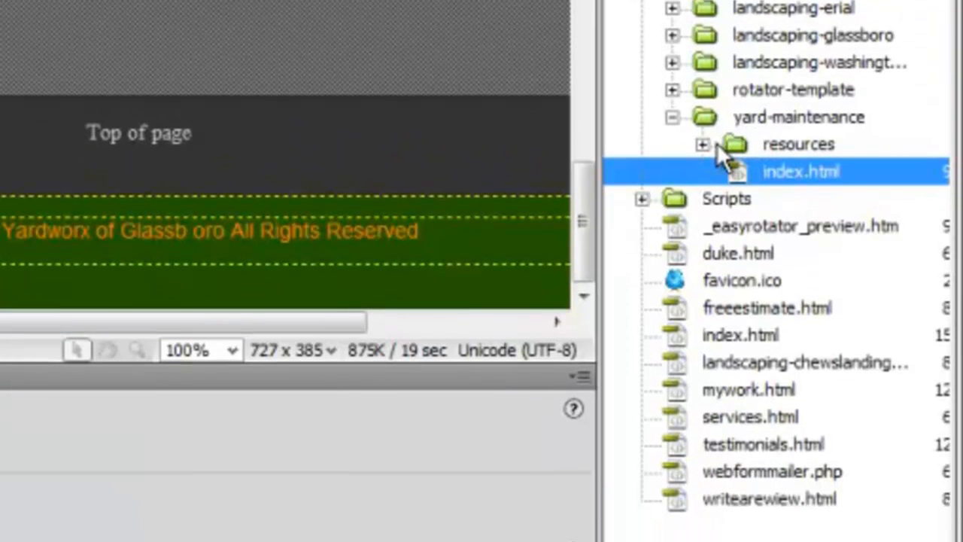
Expand the yard-maintenance gallery's resources and images folders in the site files.
left_click(703, 144)
left_click(791, 178)
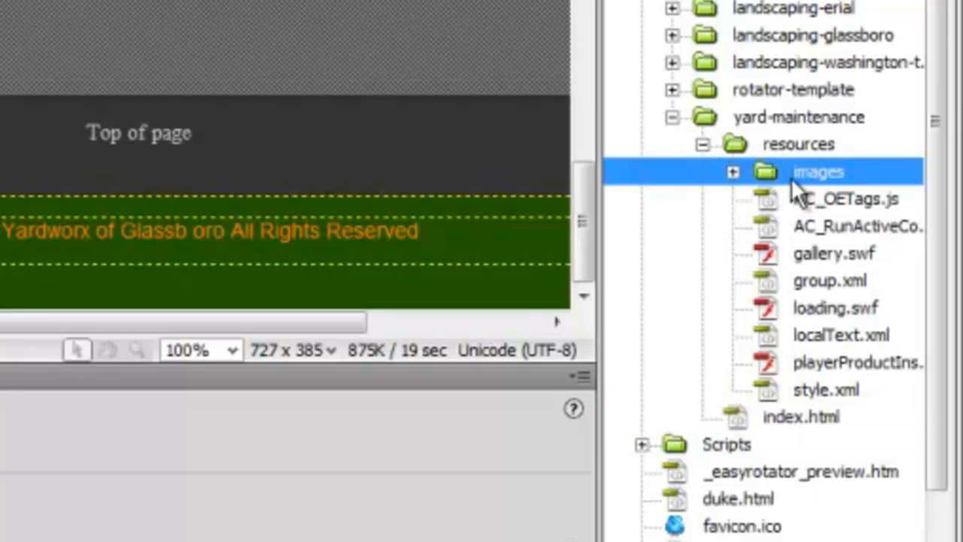
left_click(737, 171)
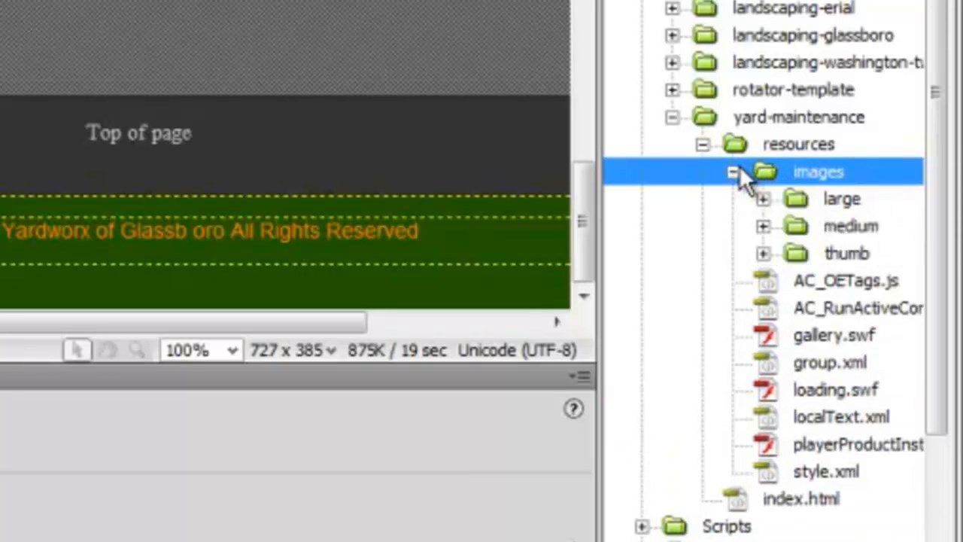
Browse the large, medium and thumb image folders, then collapse the gallery's images and resources folders.
left_click(795, 199)
left_click(806, 226)
left_click(808, 250)
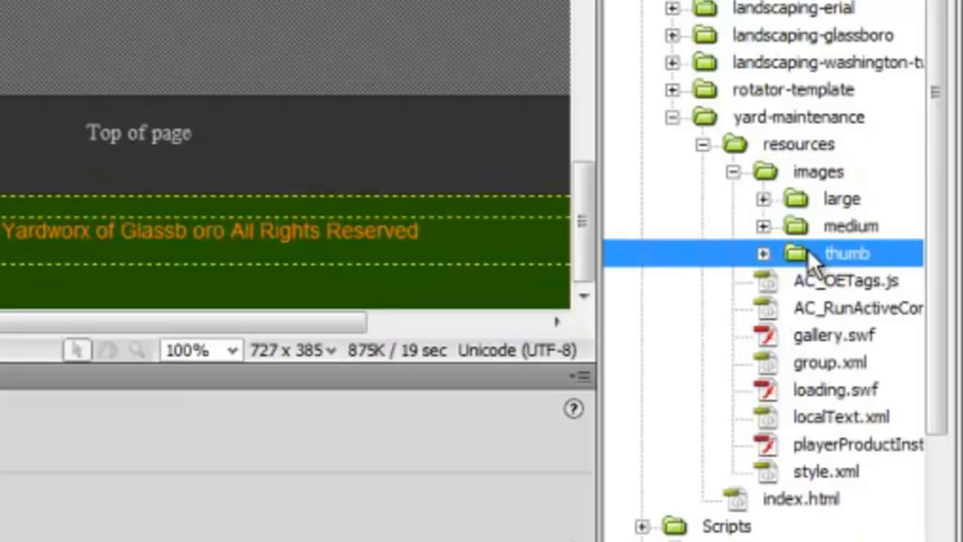
left_click(734, 172)
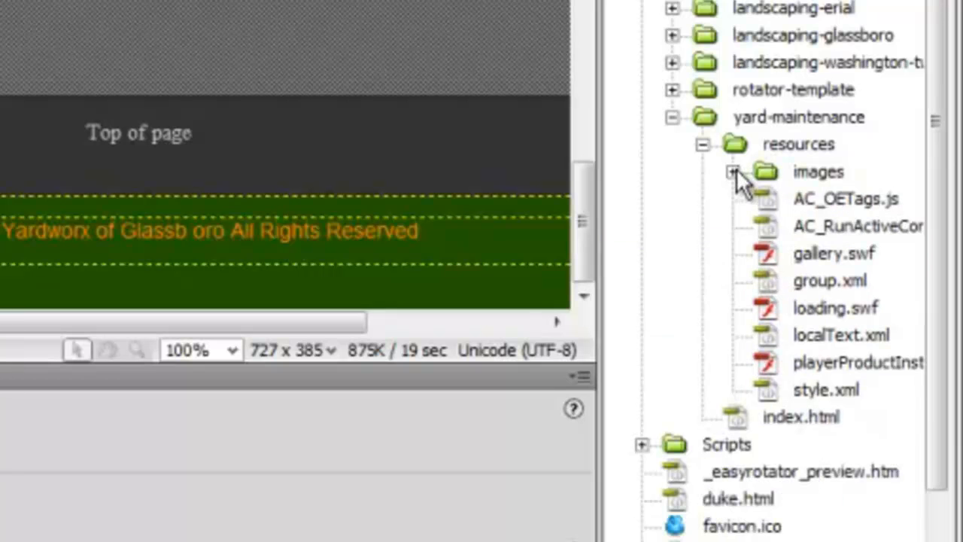
left_click(703, 144)
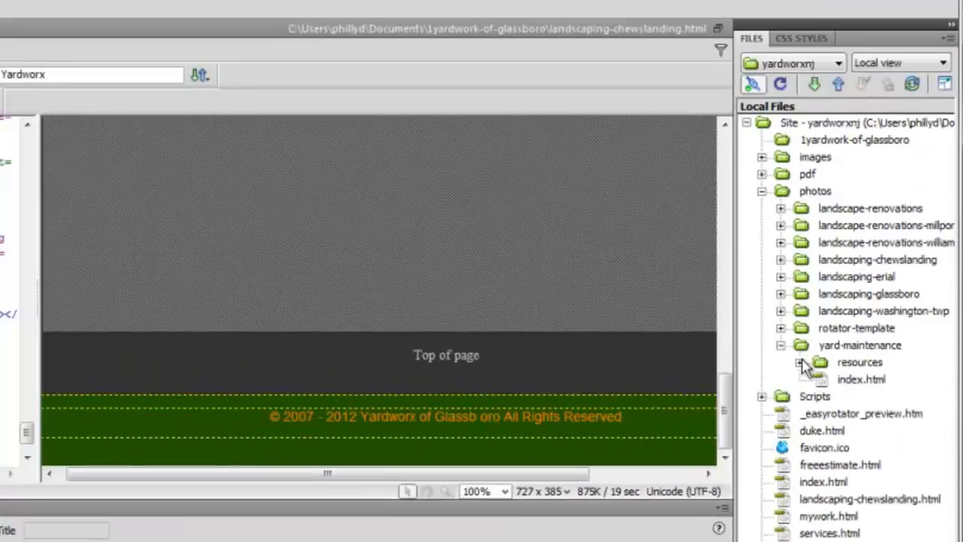
left_click(801, 350)
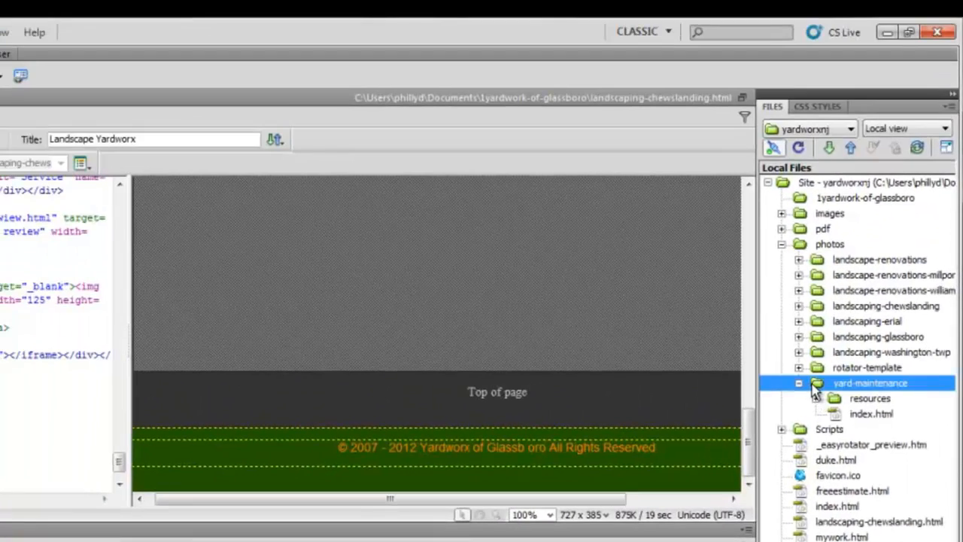
left_click(843, 416)
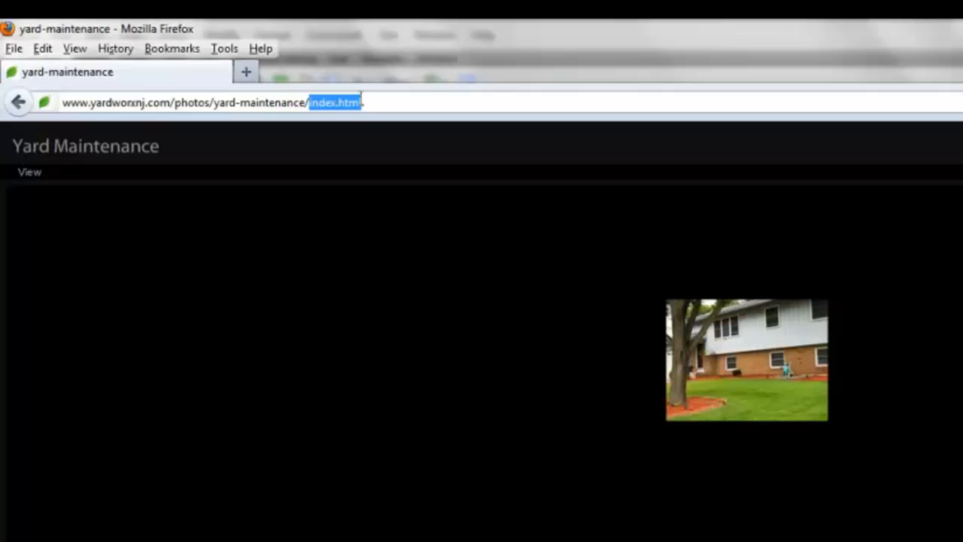
Copy the yard-maintenance gallery page's web address again from Firefox.
left_click_drag(364, 100, 37, 103)
right_click(89, 103)
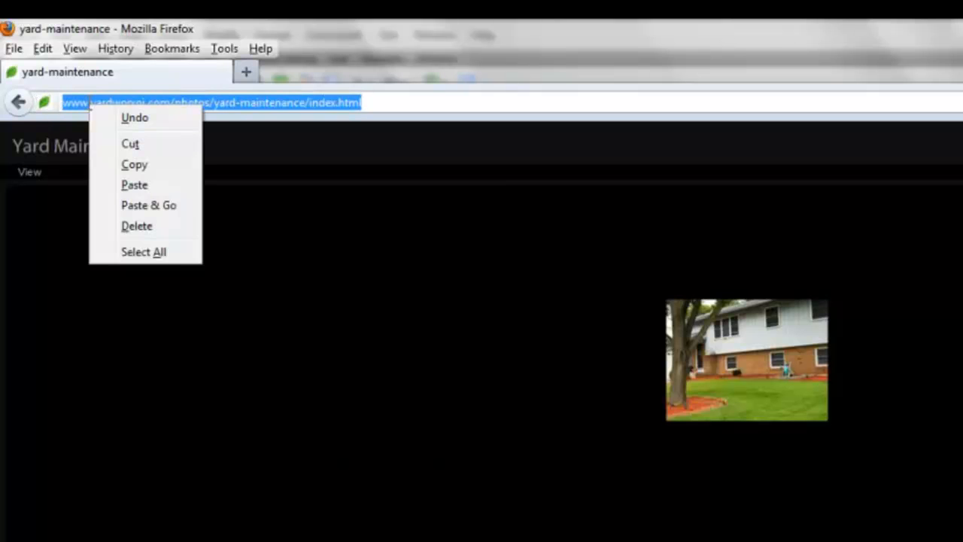
left_click(135, 163)
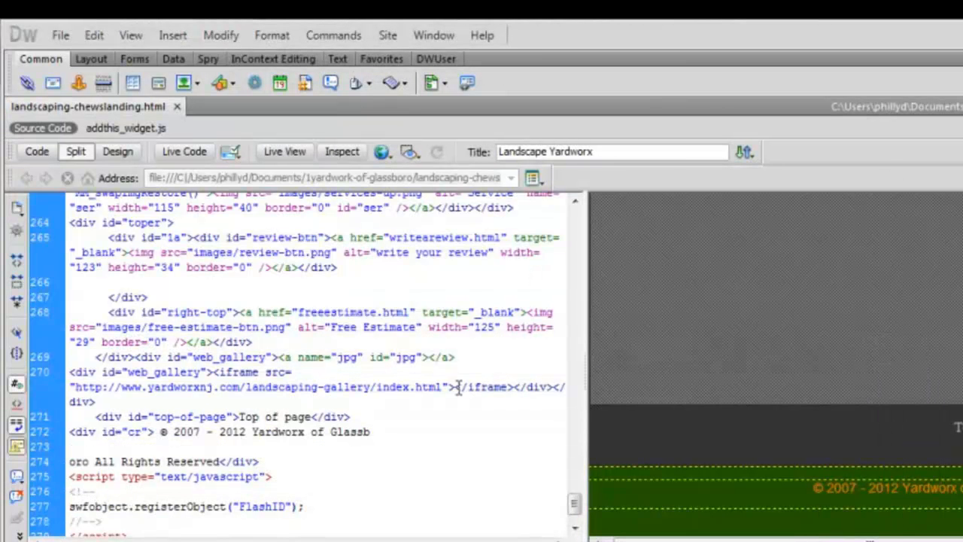
Locate the web_gallery iframe in the page's code and design views.
left_click(808, 345)
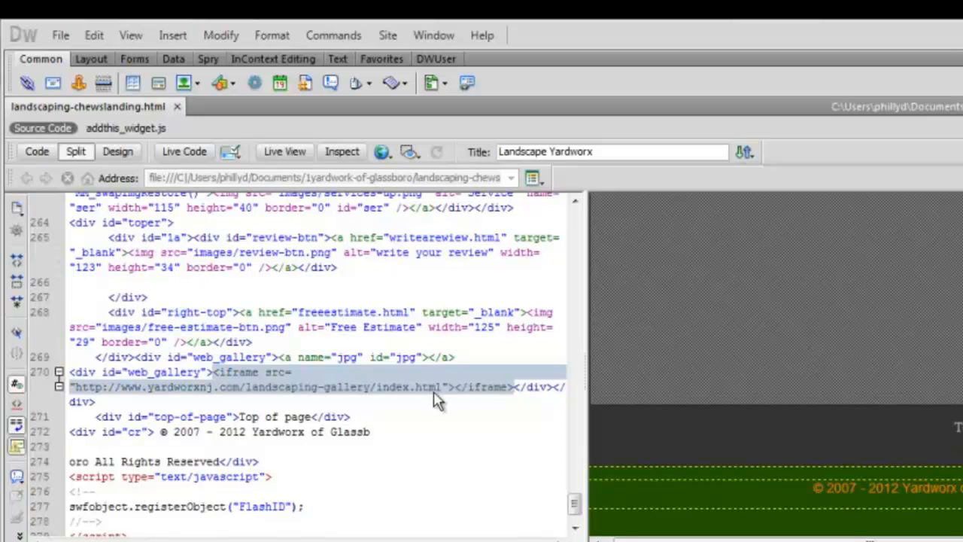
left_click(201, 378)
left_click_drag(201, 374, 131, 382)
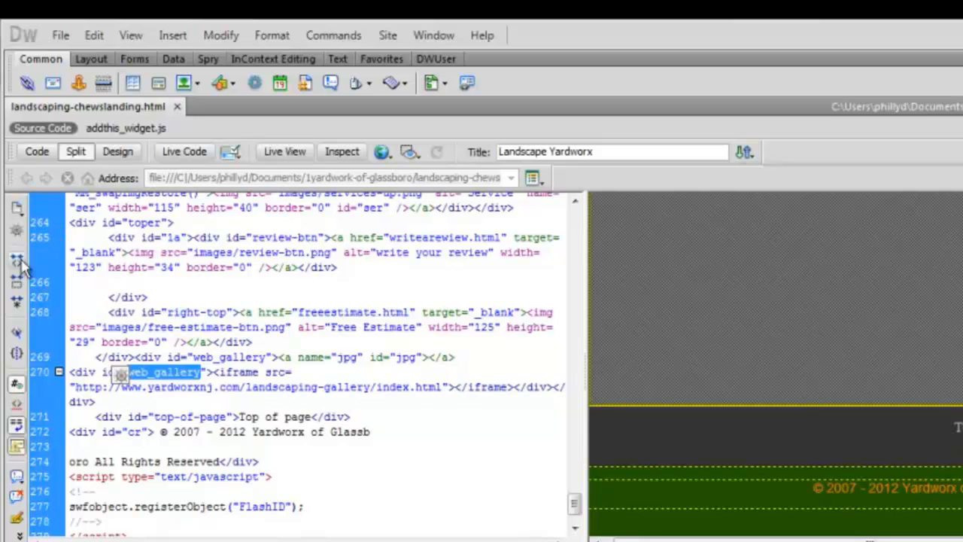
left_click(650, 281)
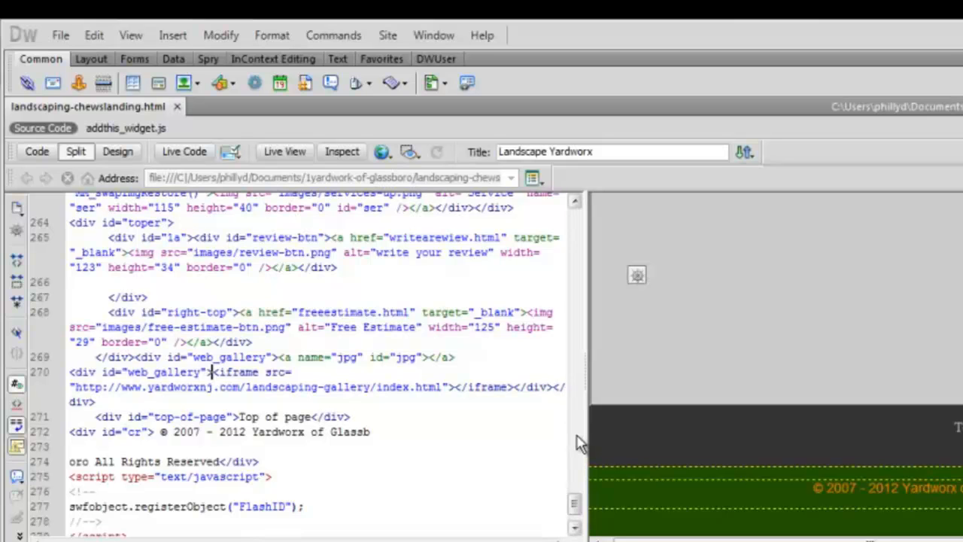
left_click_drag(590, 445, 530, 430)
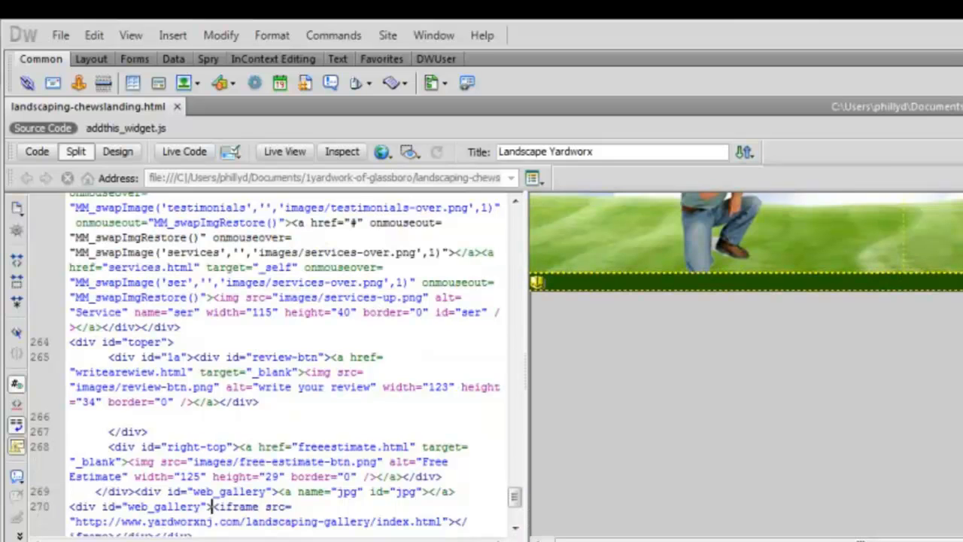
left_click(537, 285)
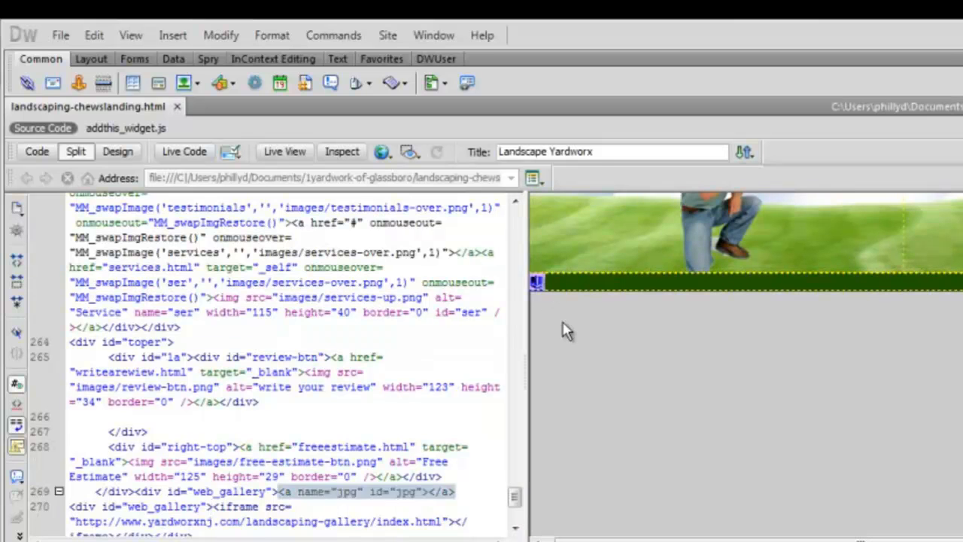
left_click(562, 318)
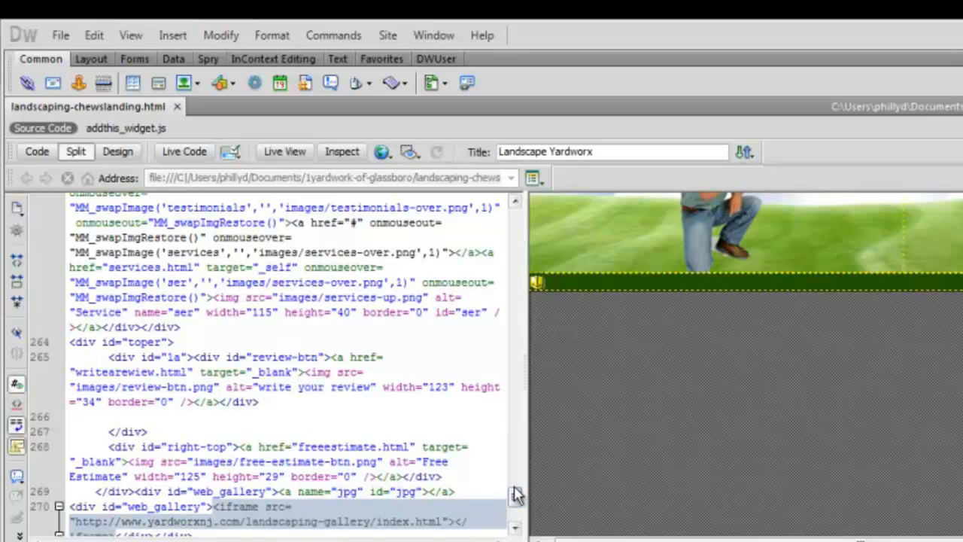
left_click_drag(525, 484, 665, 486)
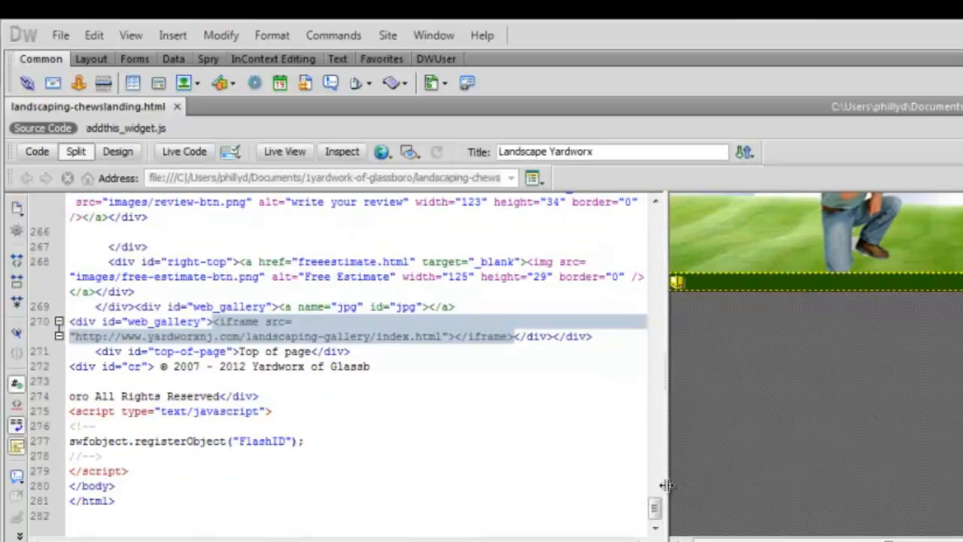
left_click(657, 515)
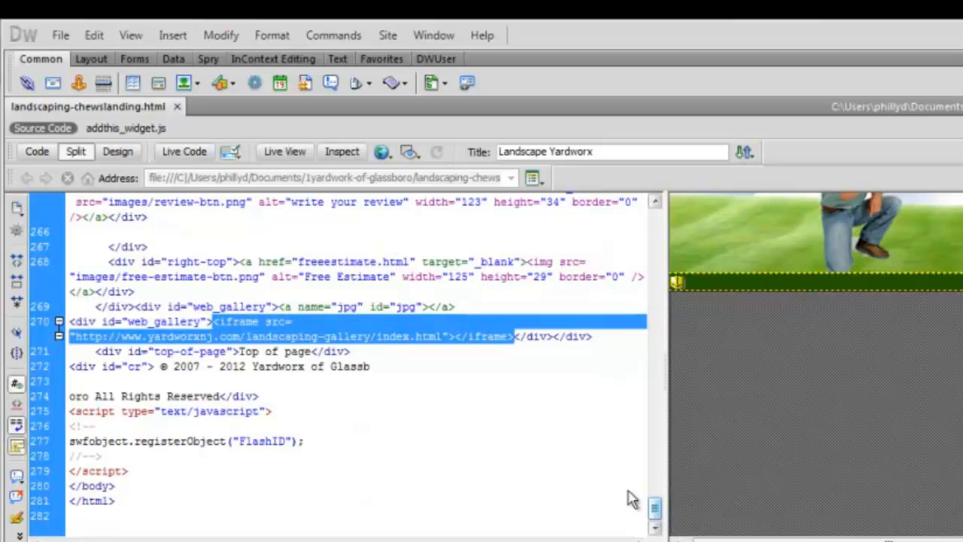
left_click(433, 339)
left_click_drag(442, 337, 110, 338)
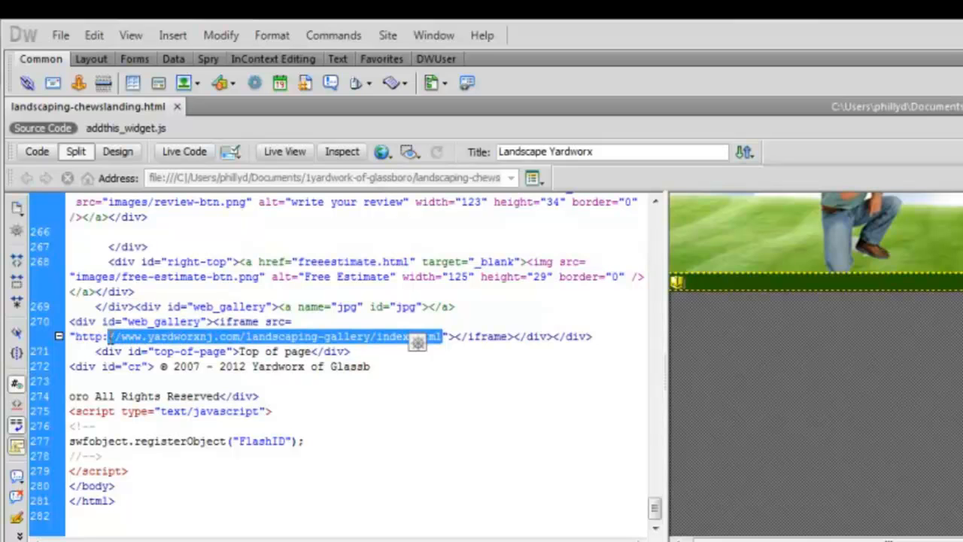
key("ctrl+bracketleft")
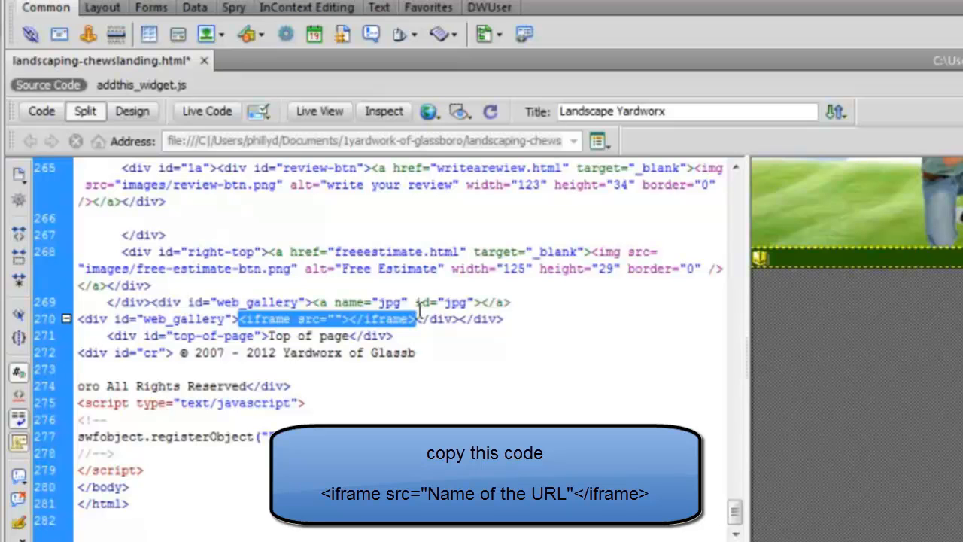
left_click(334, 320)
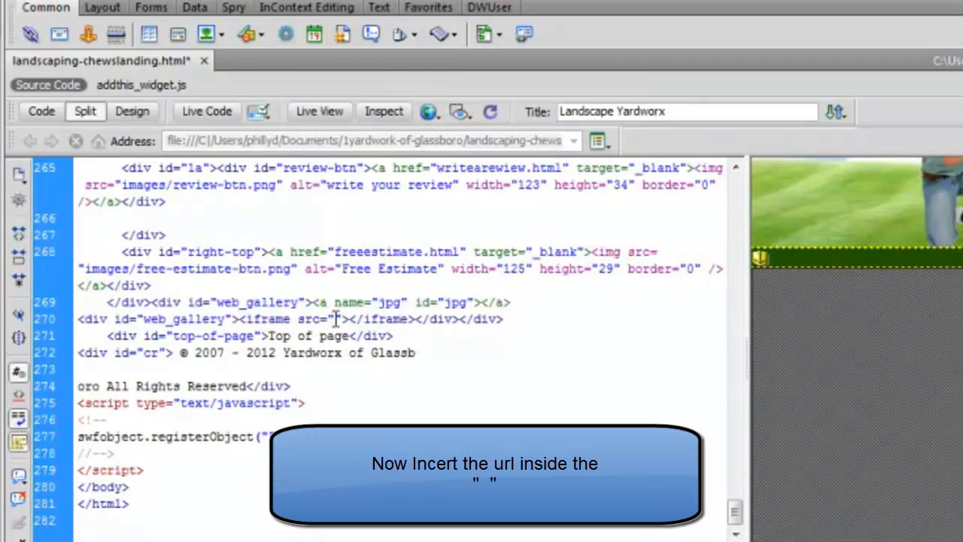
right_click(333, 320)
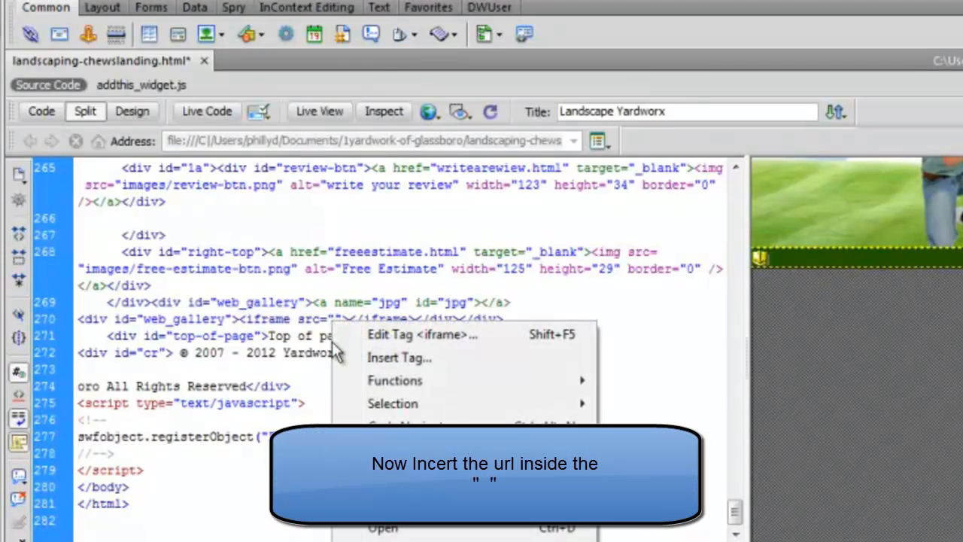
left_click(384, 541)
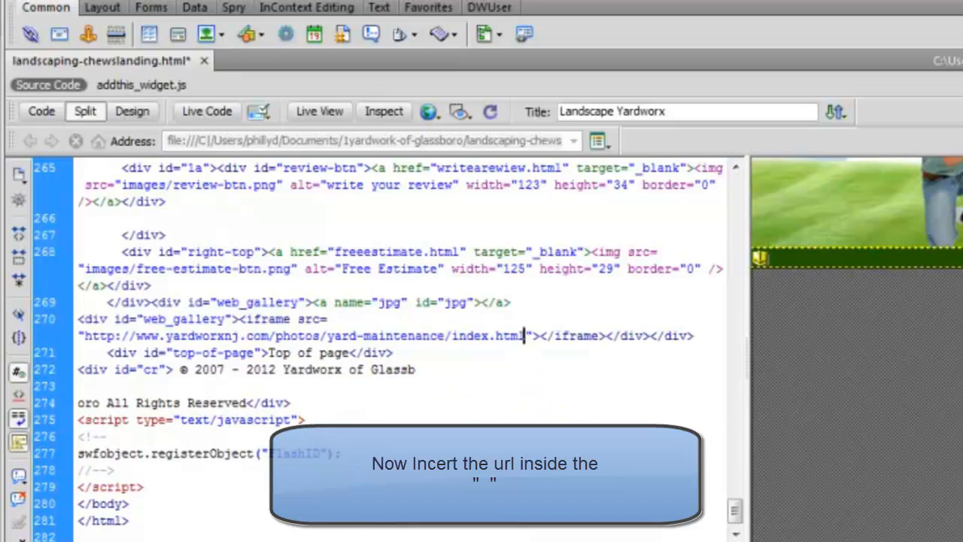
Save landscaping-chewslanding and preview the page in Firefox.
left_click(914, 358)
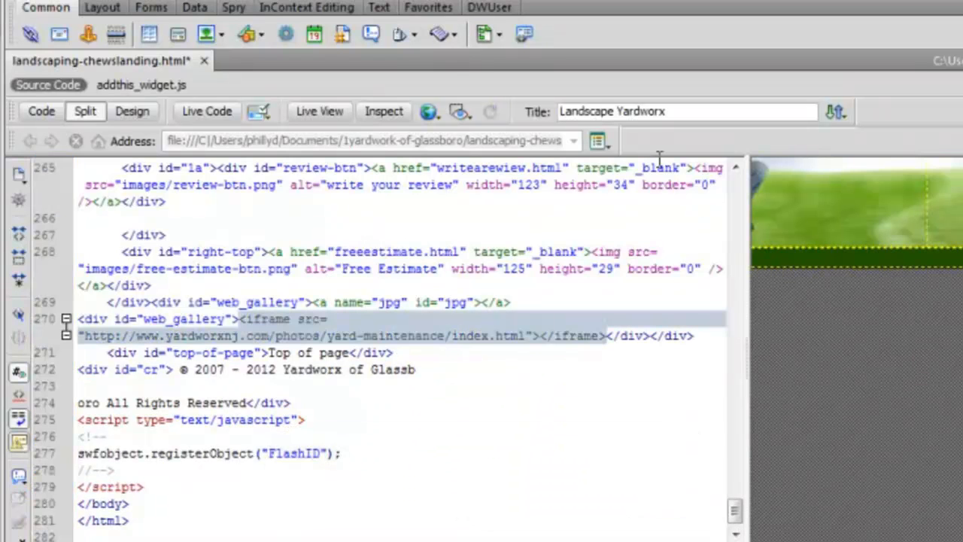
left_click(435, 120)
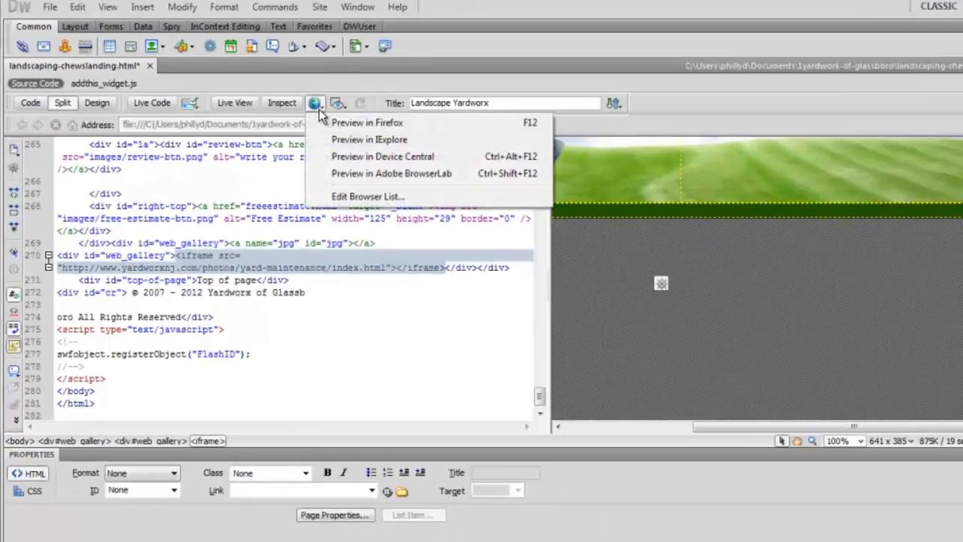
left_click(487, 139)
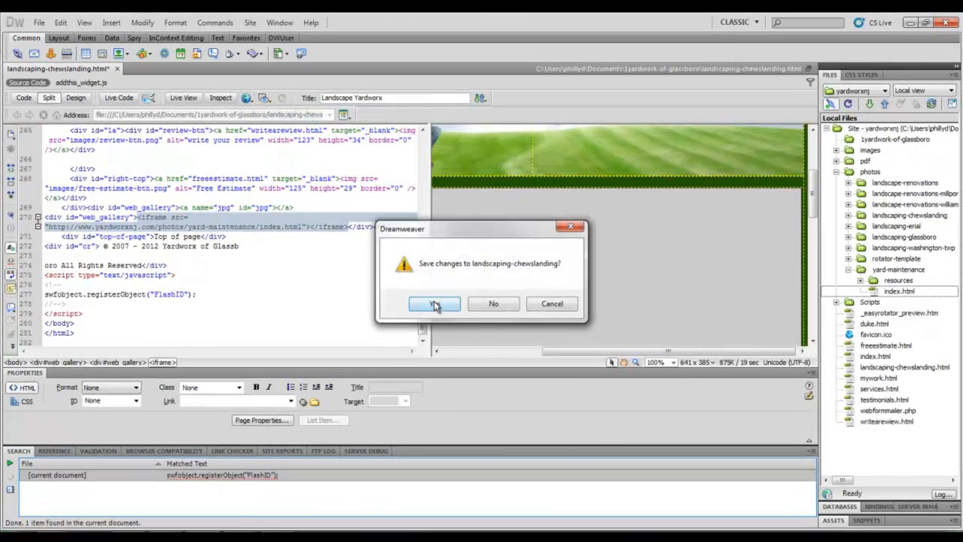
left_click(435, 305)
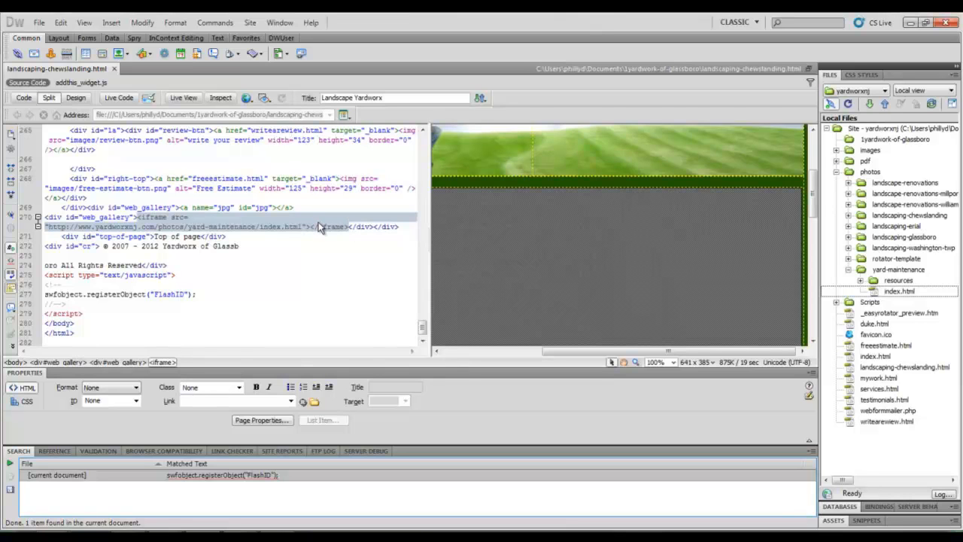
left_click(299, 228)
left_click(299, 228)
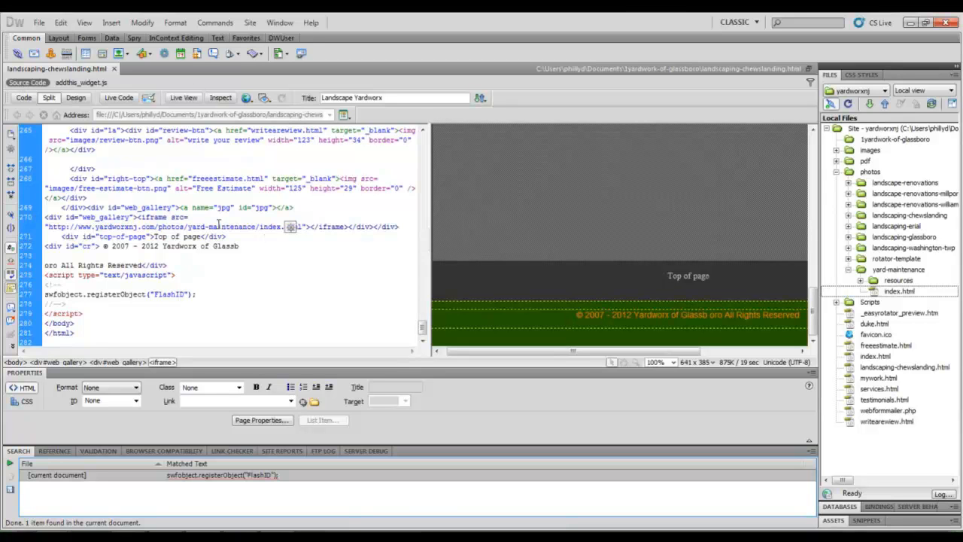
left_click_drag(304, 227, 158, 218)
left_click(246, 99)
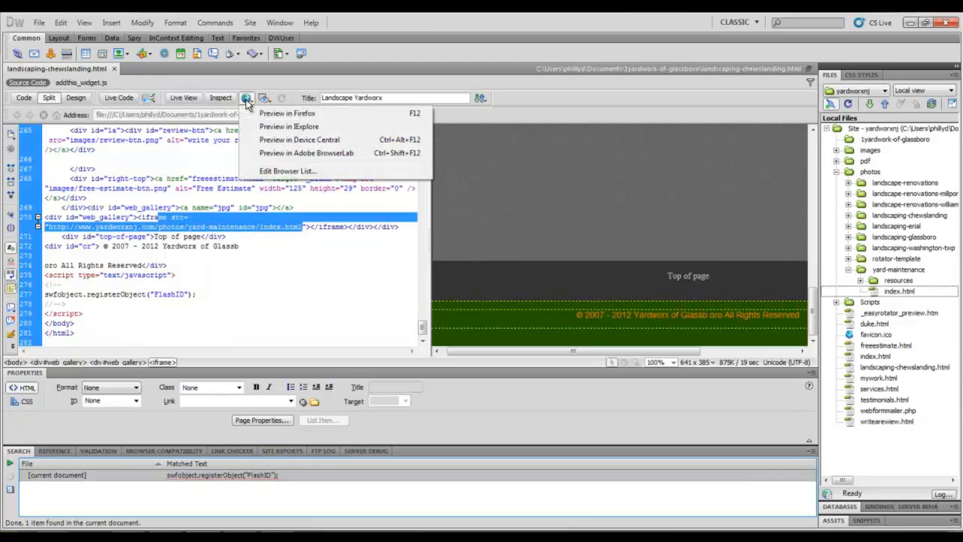
left_click(256, 114)
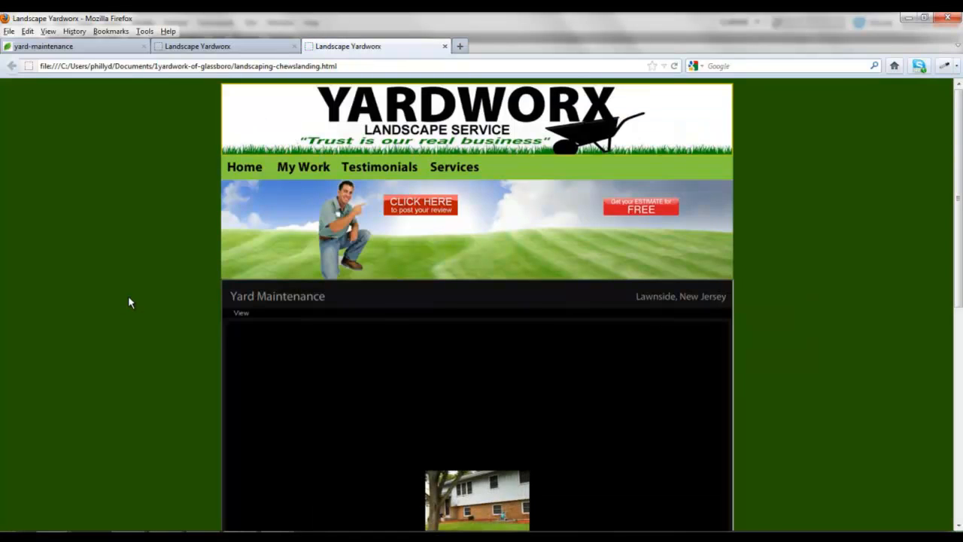
Scroll through the embedded yard-maintenance gallery on the previewed page and close the extra preview tab.
scroll(129, 300, "down", 5)
scroll(208, 318, "up", 2)
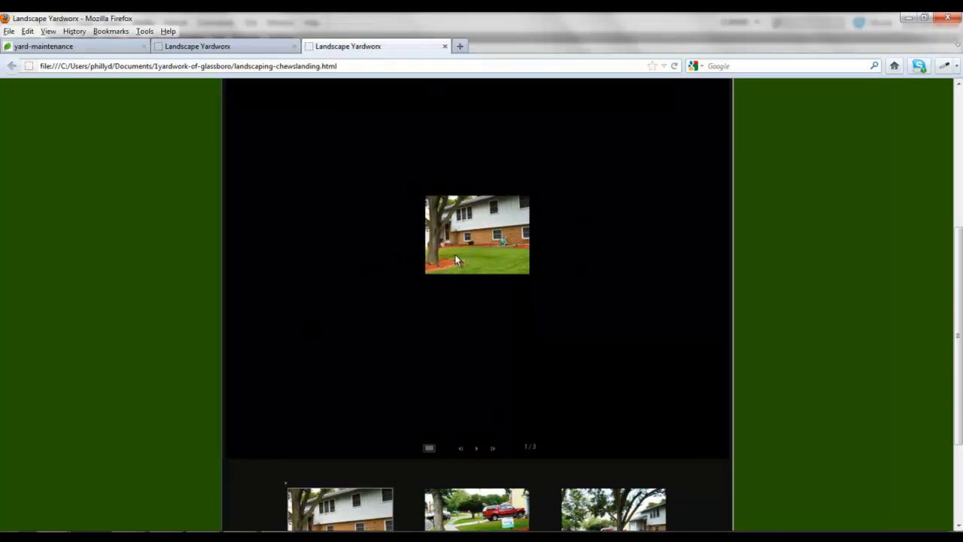
scroll(454, 262, "up", 3)
scroll(455, 260, "down", 3)
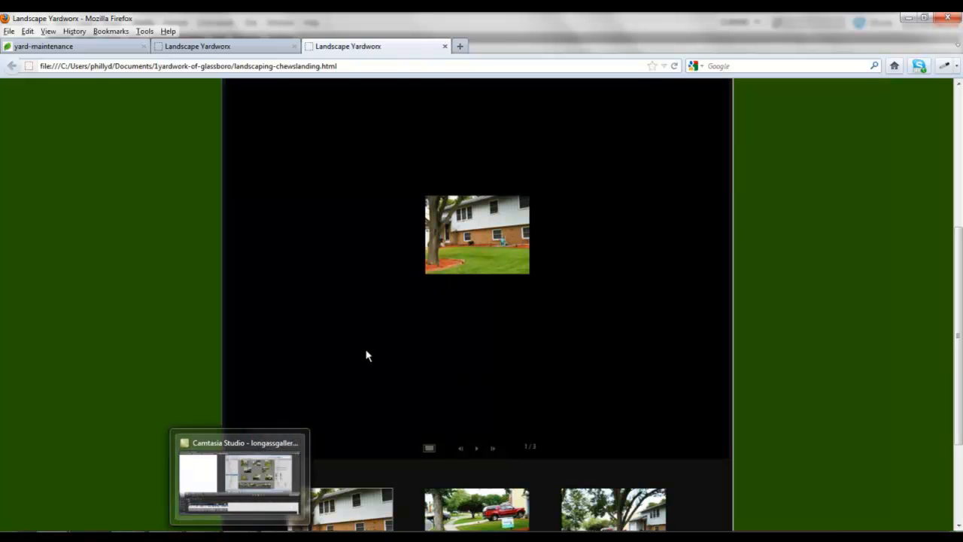
left_click_drag(959, 327, 959, 182)
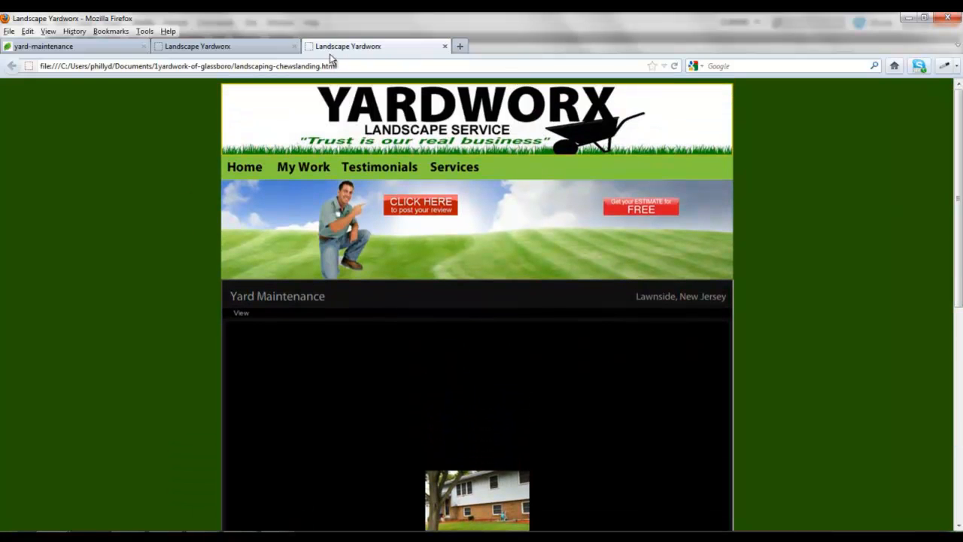
left_click(445, 46)
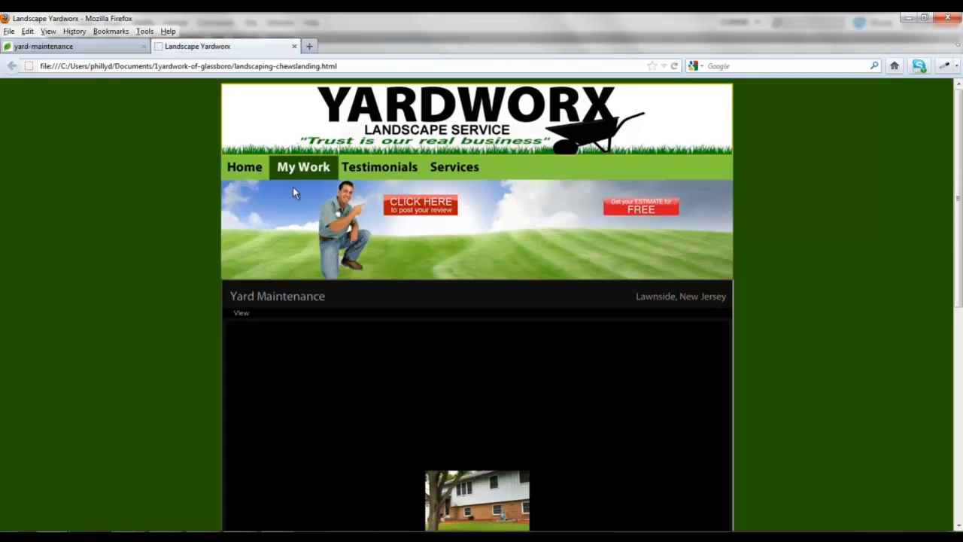
left_click(813, 538)
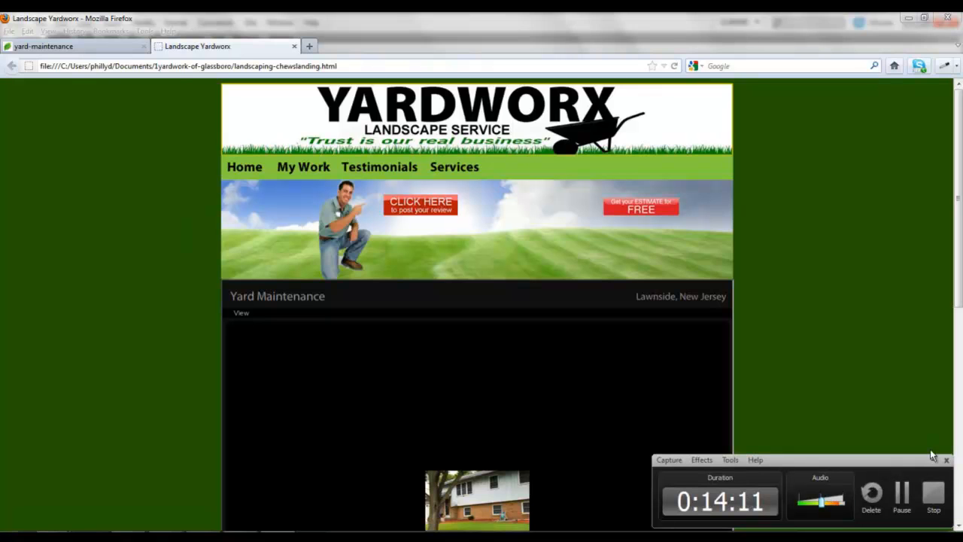
left_click(899, 413)
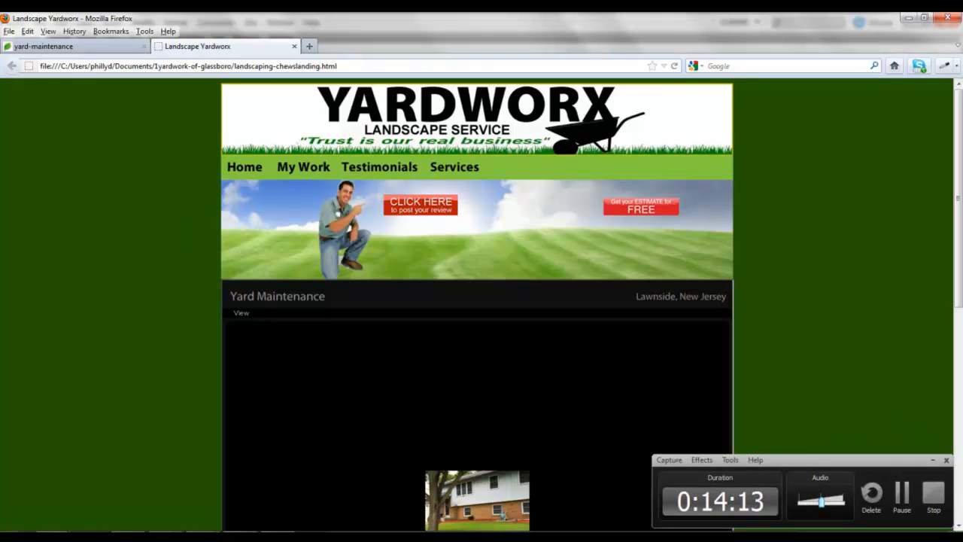
left_click(945, 460)
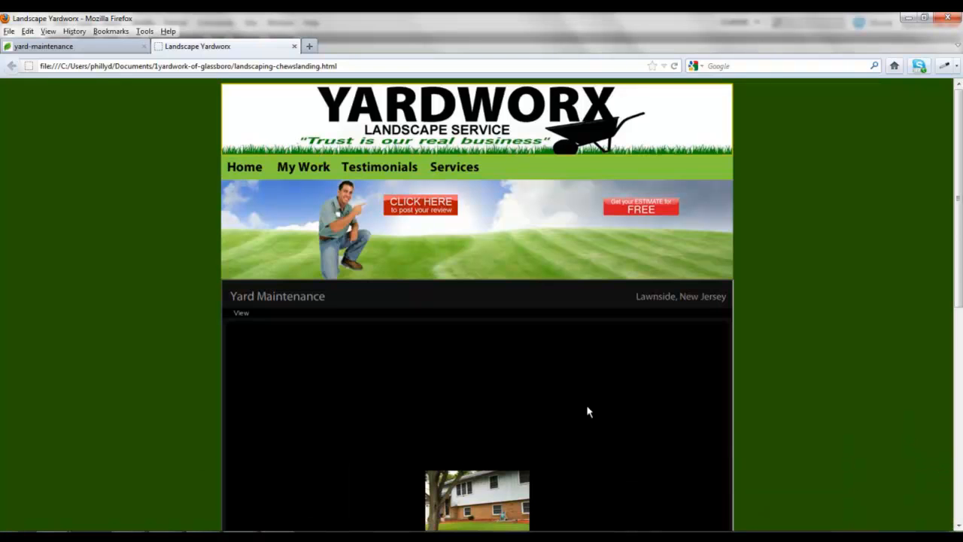
scroll(195, 363, "down", 2)
scroll(196, 363, "up", 2)
scroll(196, 362, "down", 3)
Return to Dreamweaver and inspect the jpg anchor and web_gallery div in the design view.
mouse_move(239, 536)
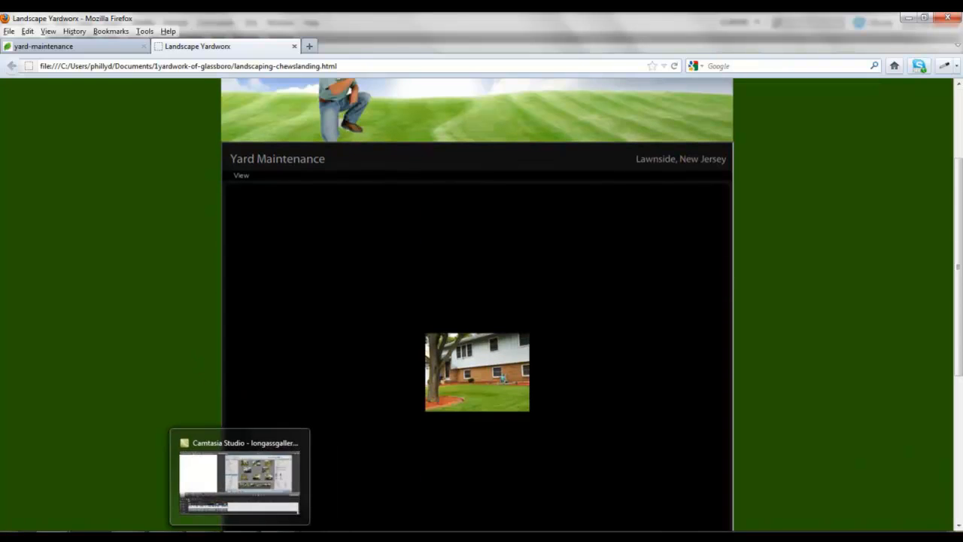
left_click(242, 508)
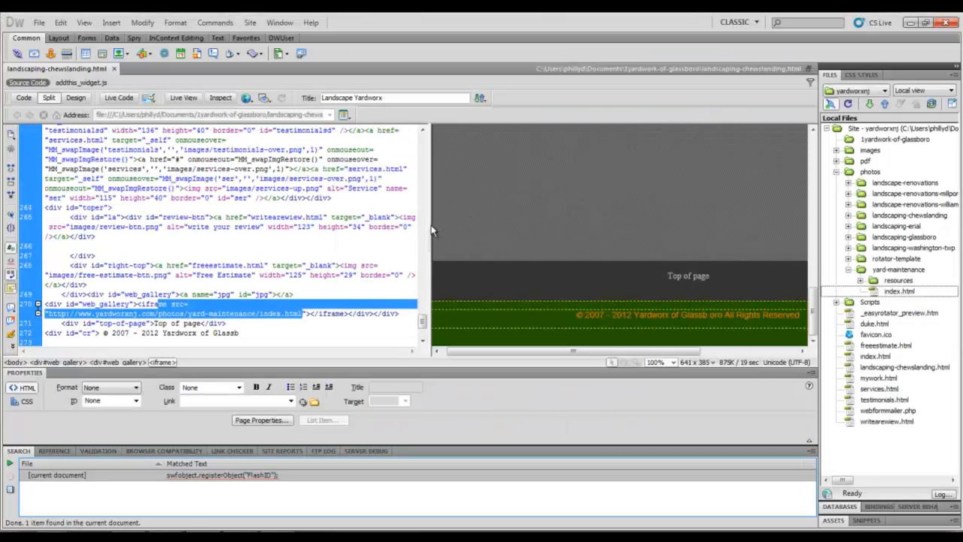
left_click_drag(428, 226, 241, 230)
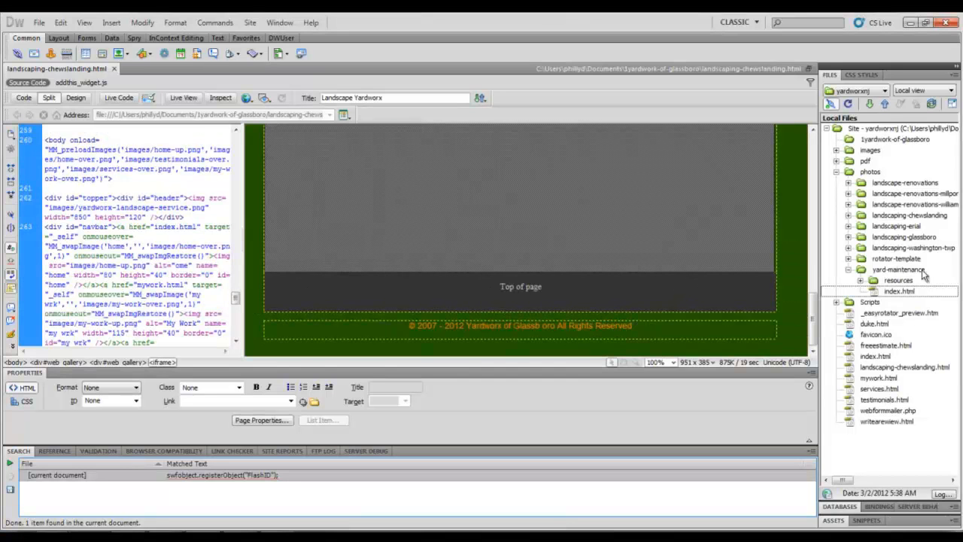
left_click_drag(814, 314, 820, 187)
left_click(575, 242)
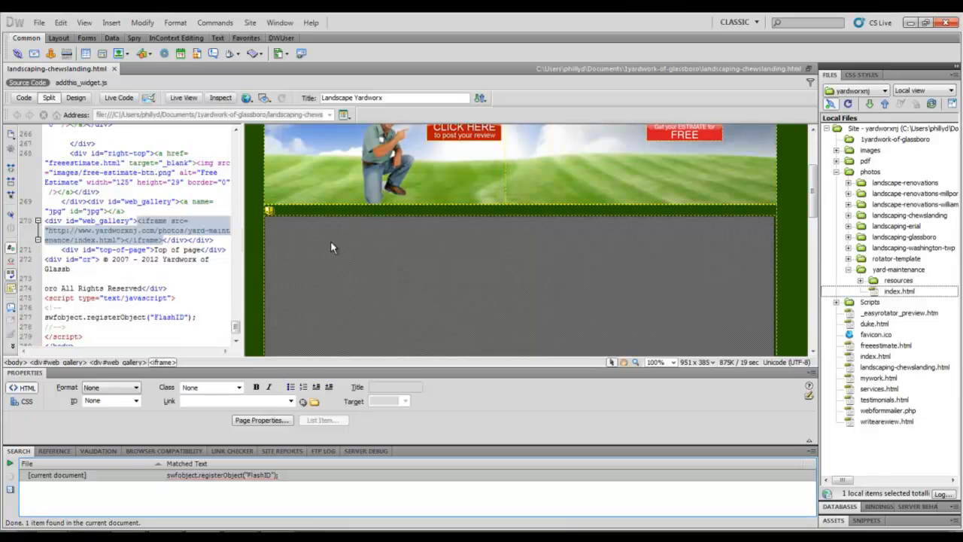
left_click(270, 211)
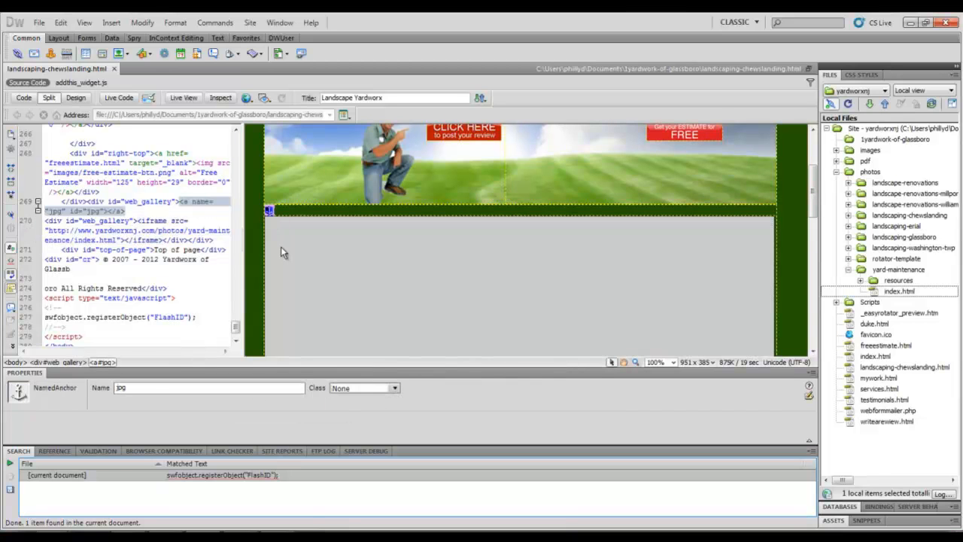
left_click(286, 246)
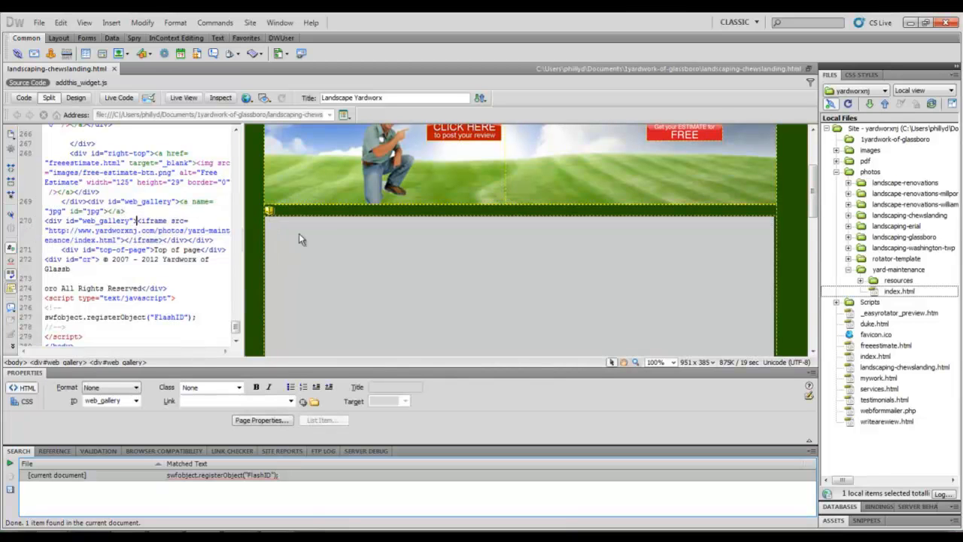
scroll(287, 245, "up", 1)
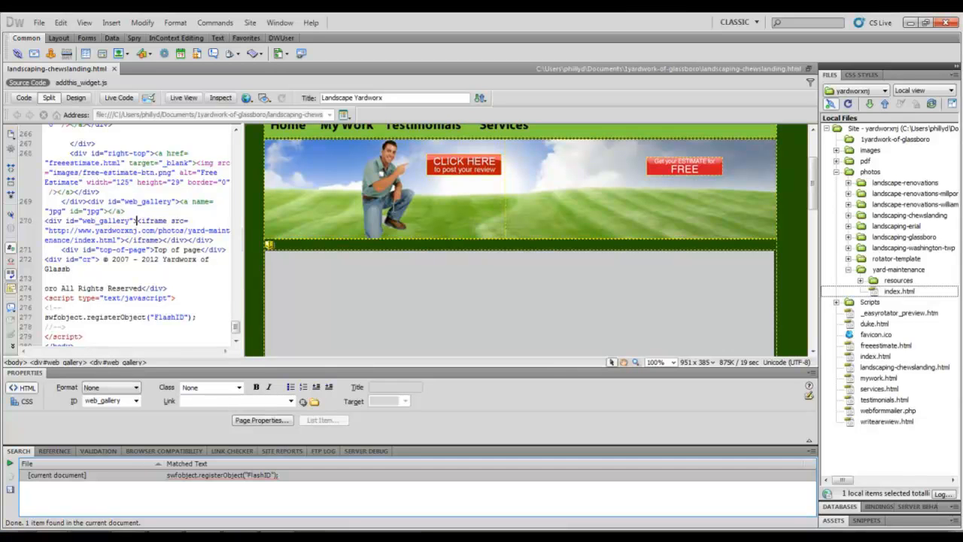